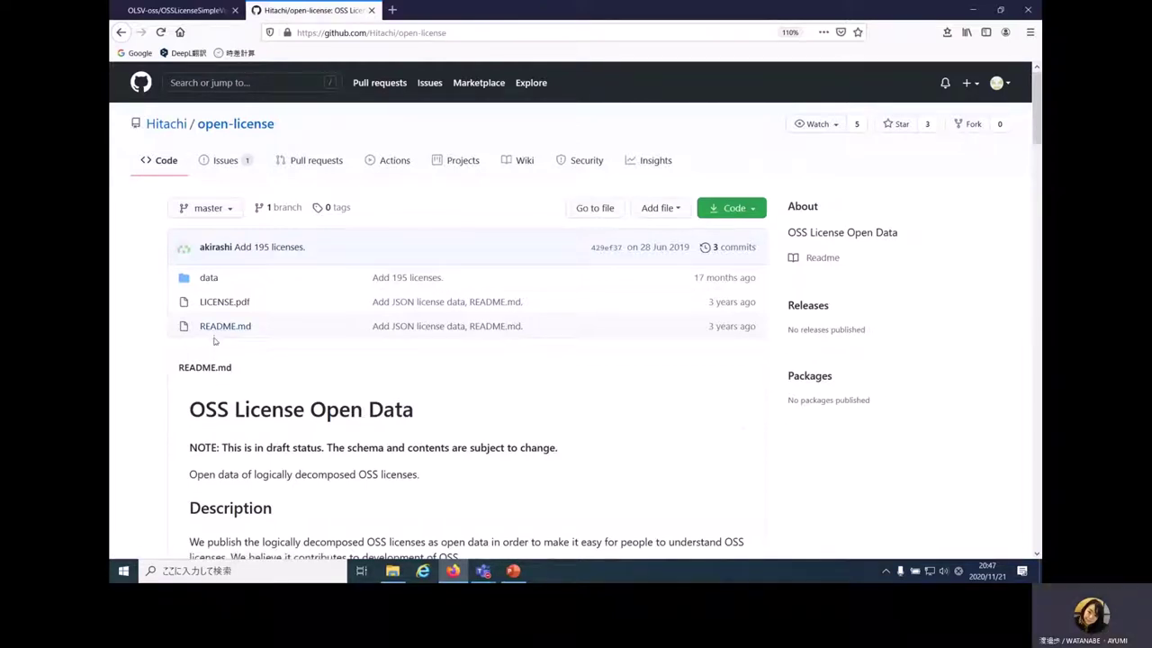
View the data folder in Hitachi's open-license repository, then open the local copy at demo/open-license-master/data in File Explorer.
click(210, 281)
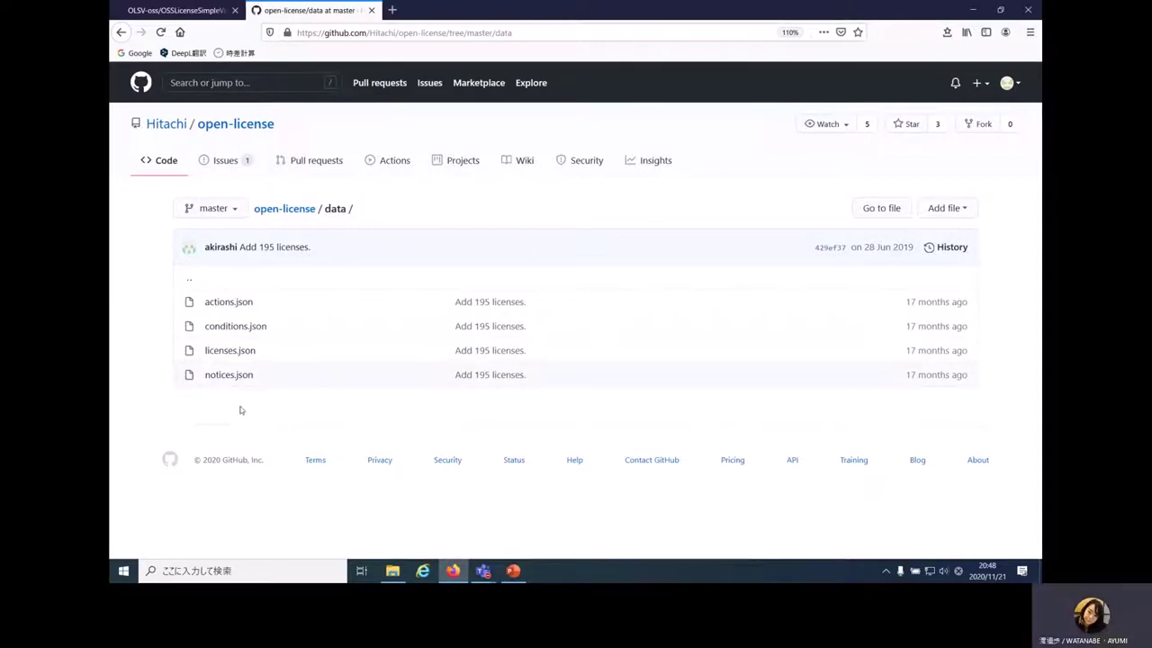
click(393, 571)
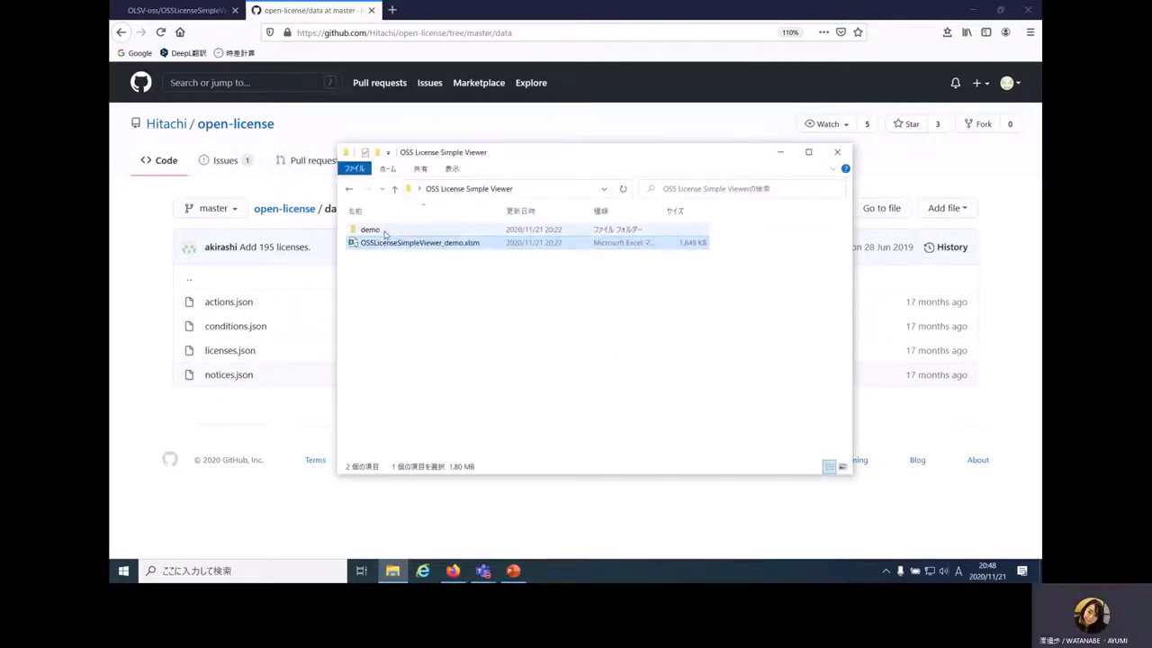
double_click(384, 232)
double_click(402, 232)
click(359, 228)
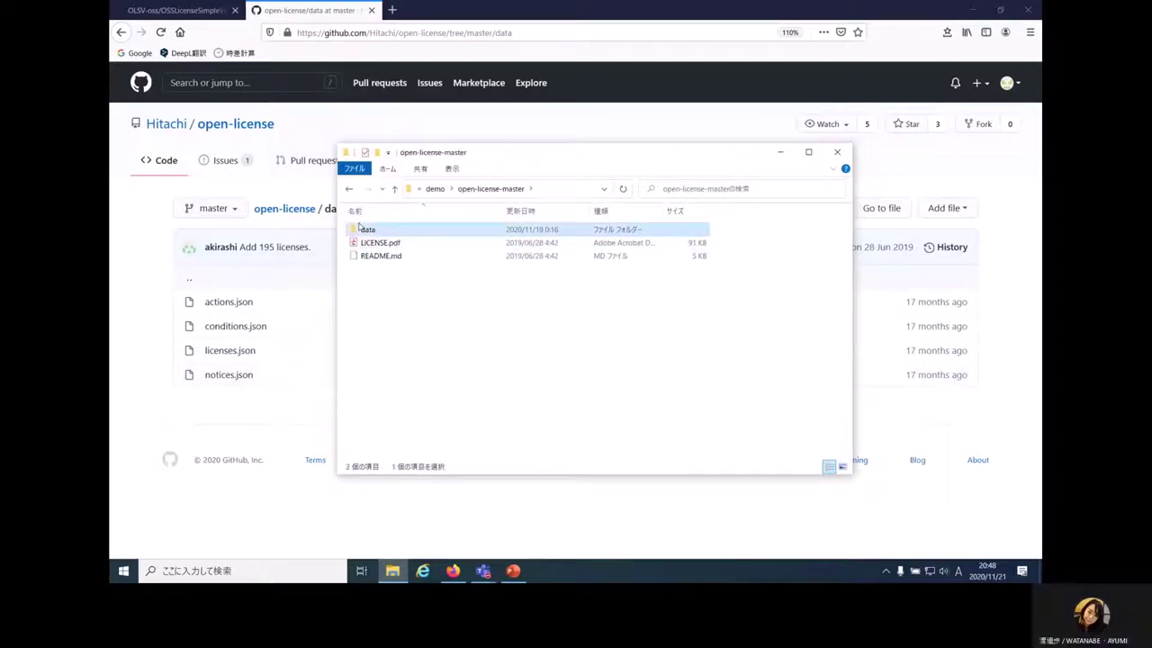
double_click(363, 231)
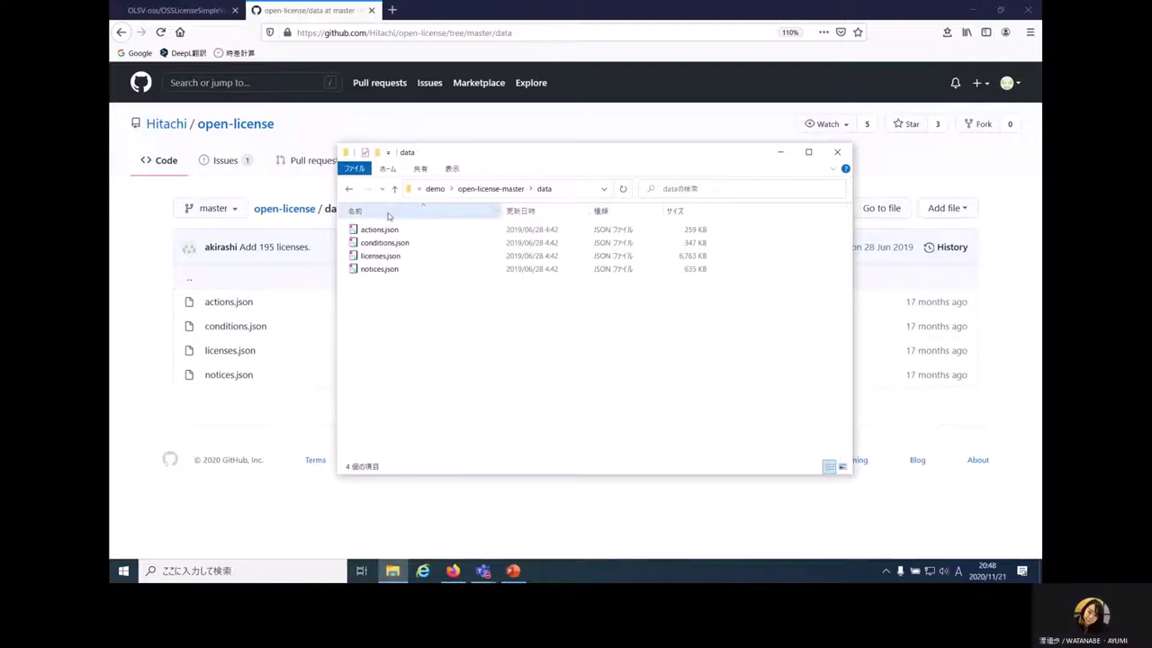
Return to the demo folder and open the workbook OSSLicenseSimpleViewer(as-is).xlsm.
key(alt+Up)
key(alt+Up)
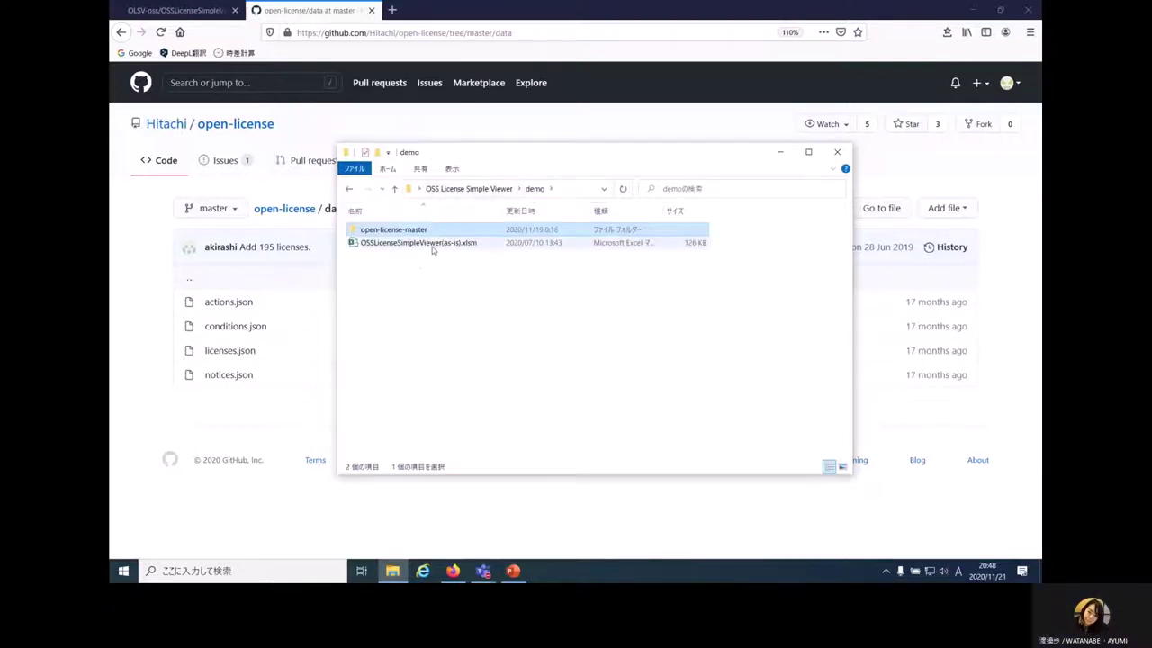
double_click(434, 244)
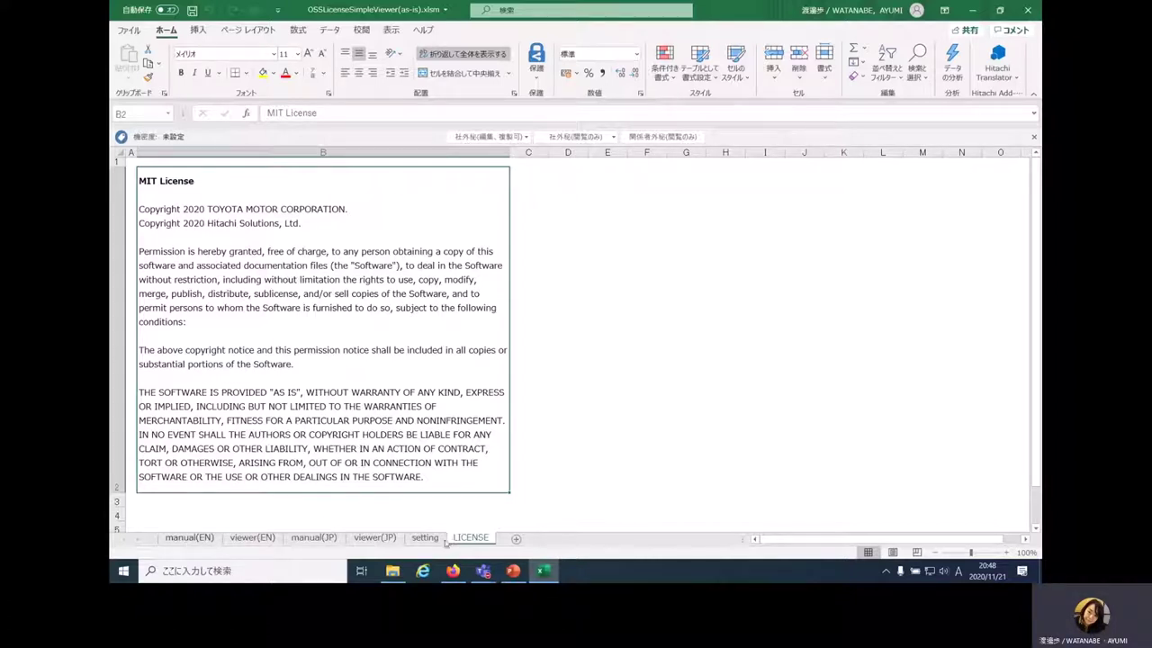
Look through the workbook's English and Japanese manual and viewer sheets and its setting sheet, and check the structure slide in PowerPoint.
click(203, 541)
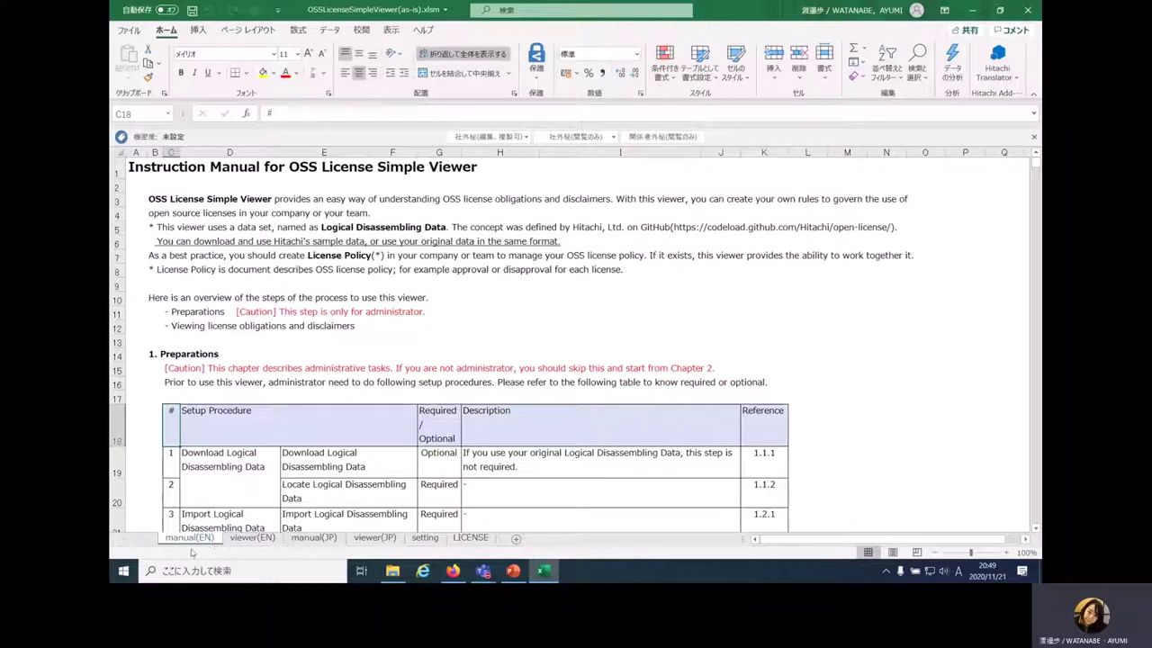
click(253, 545)
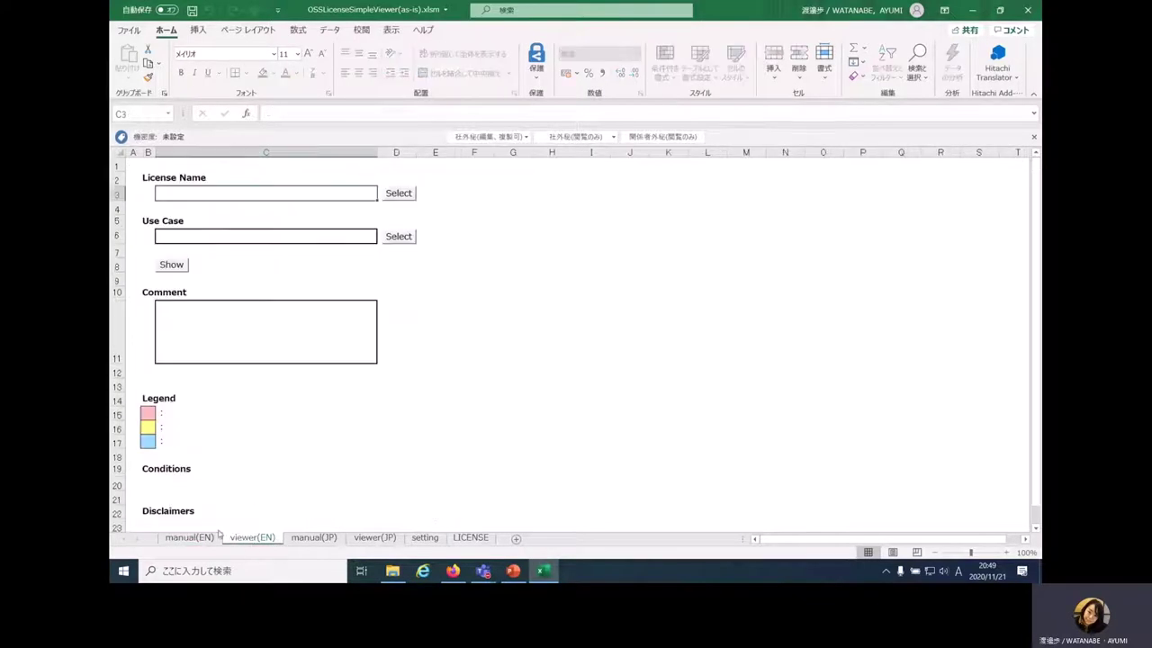
click(324, 540)
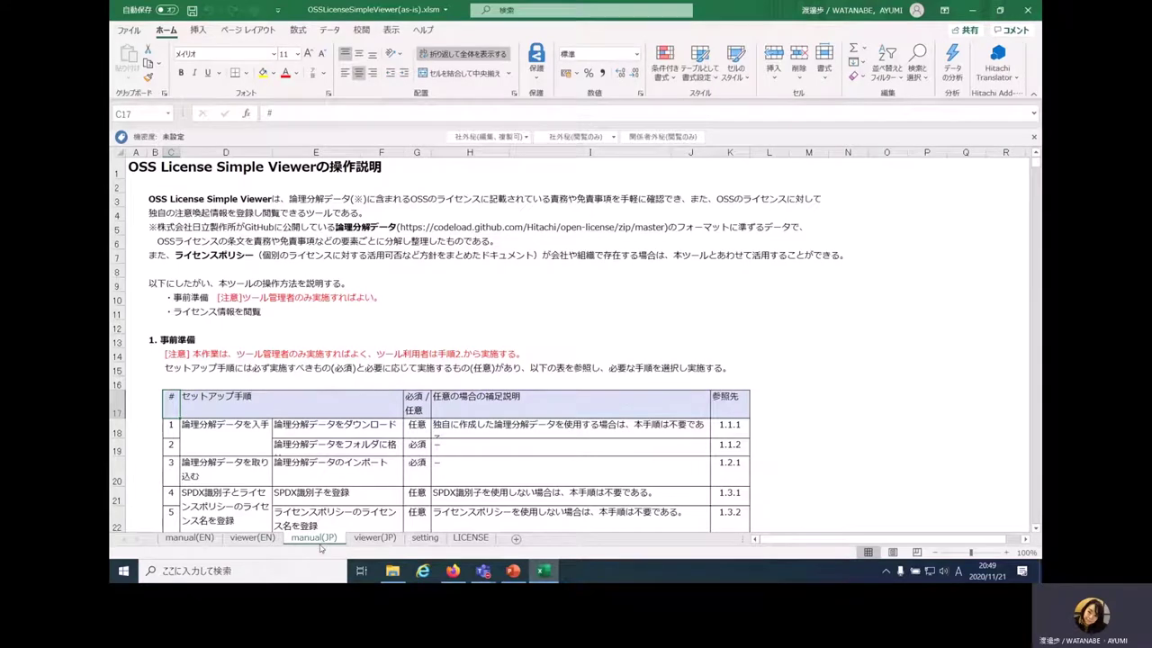
click(378, 540)
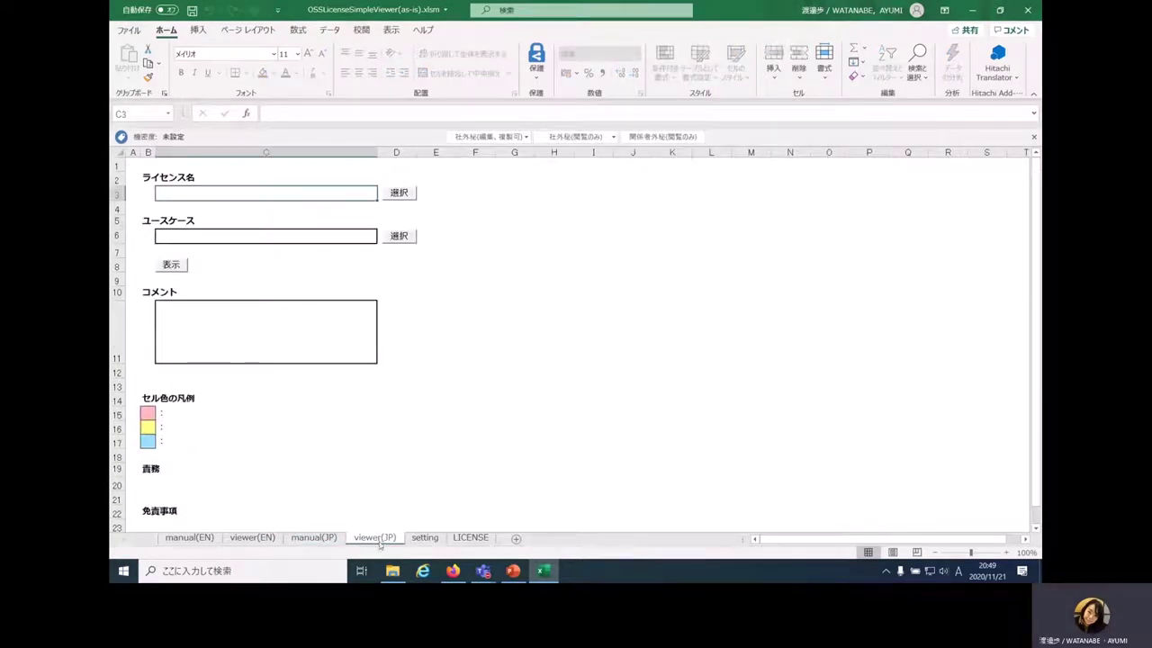
click(424, 538)
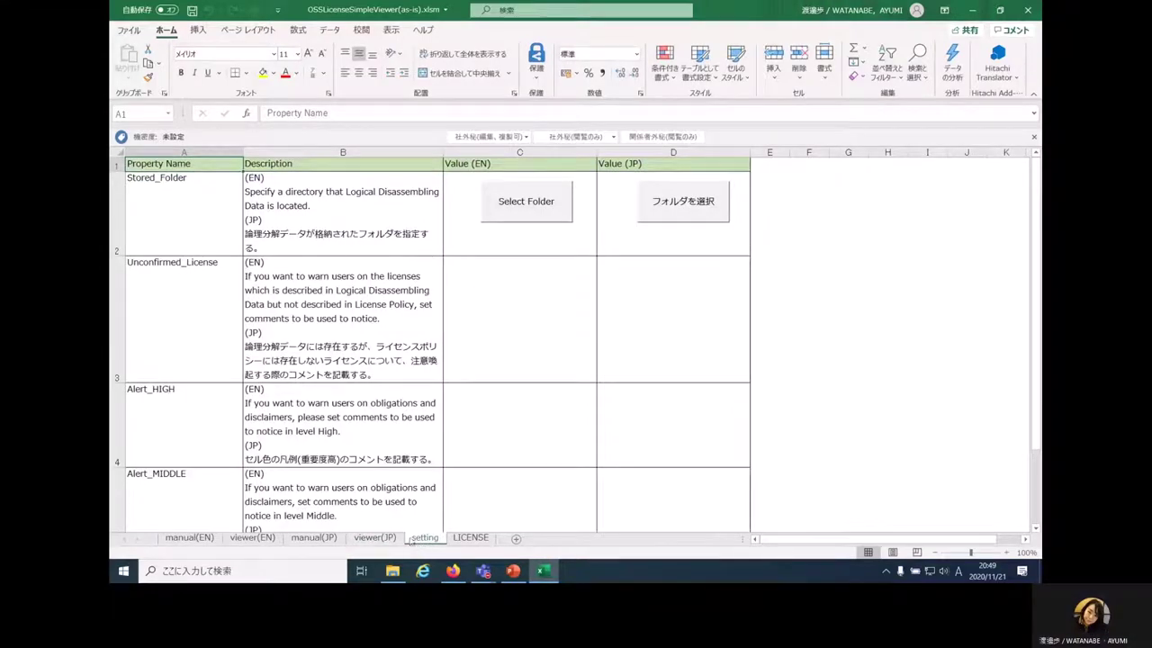
click(513, 570)
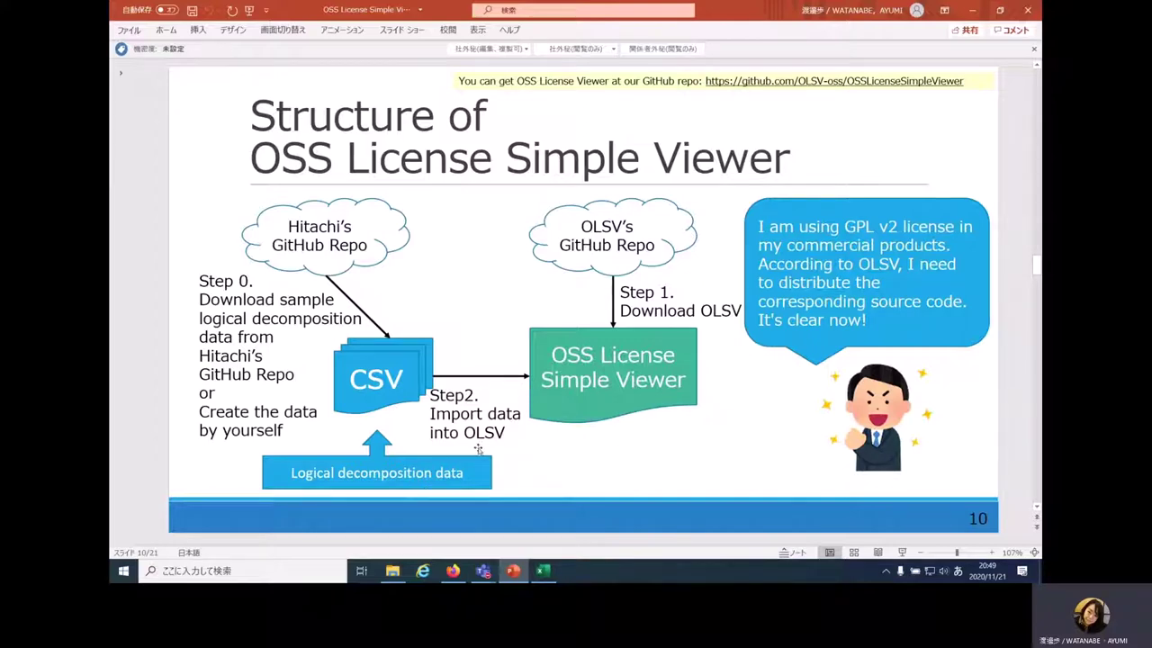
click(545, 573)
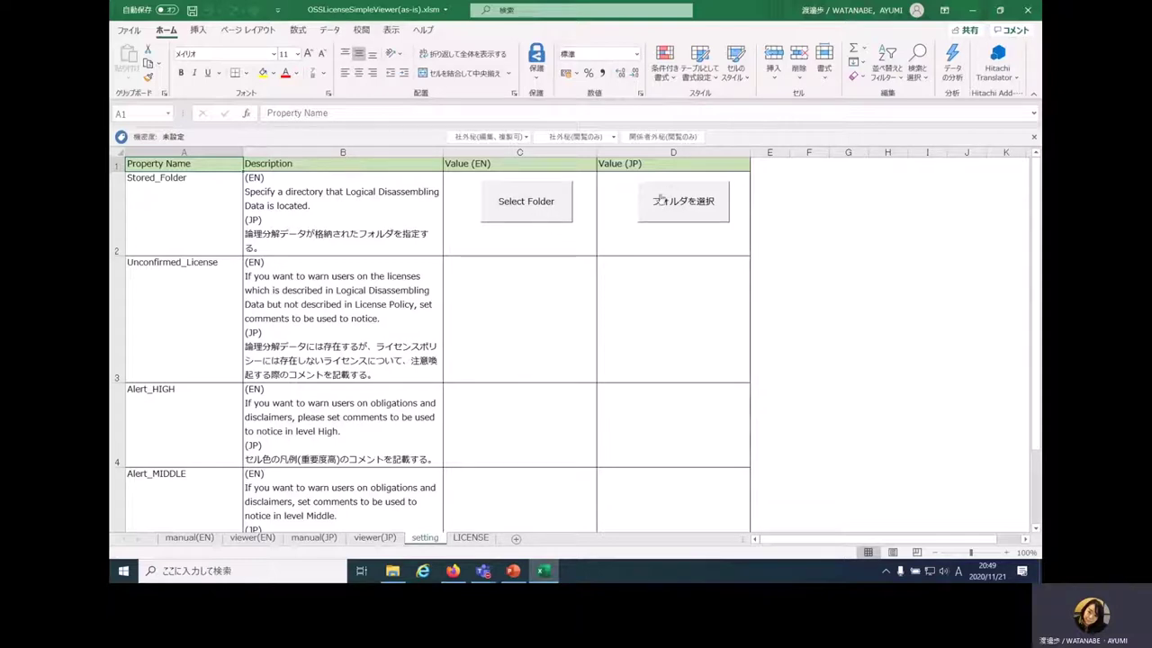
click(529, 209)
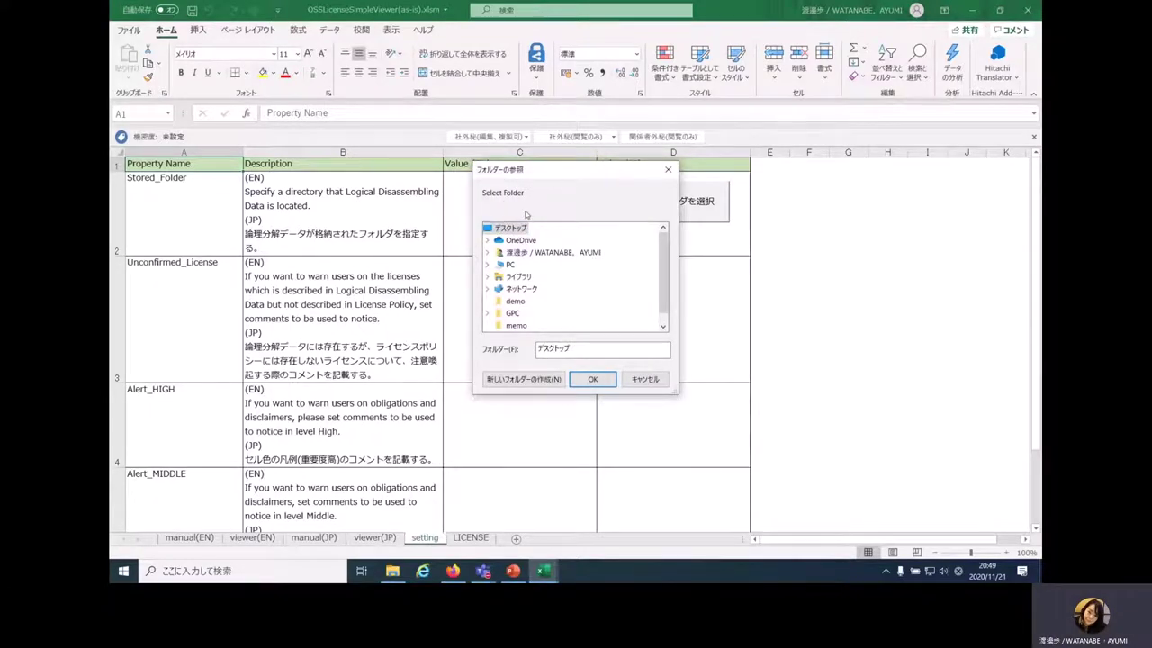
drag(666, 263, 665, 291)
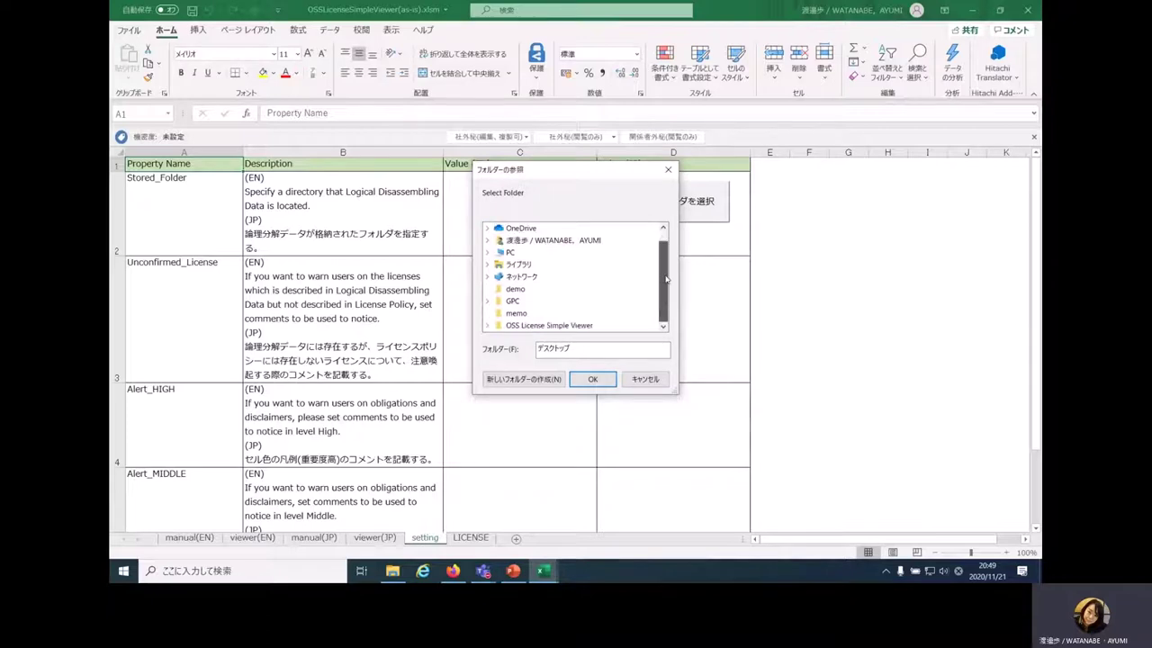
click(487, 326)
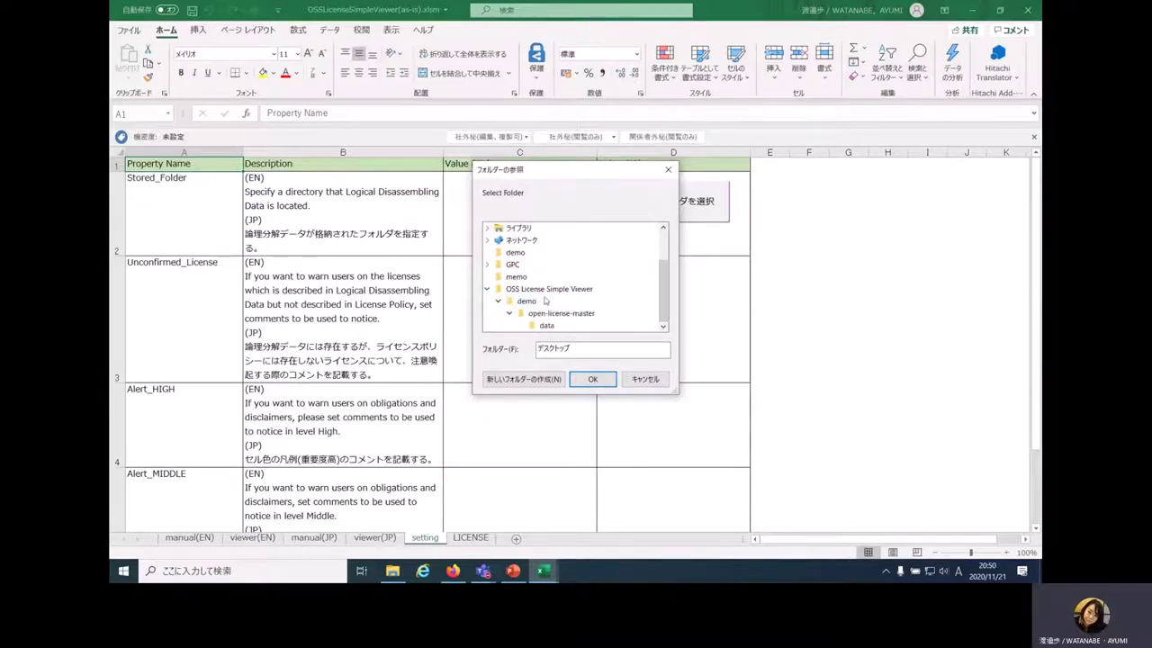
click(547, 326)
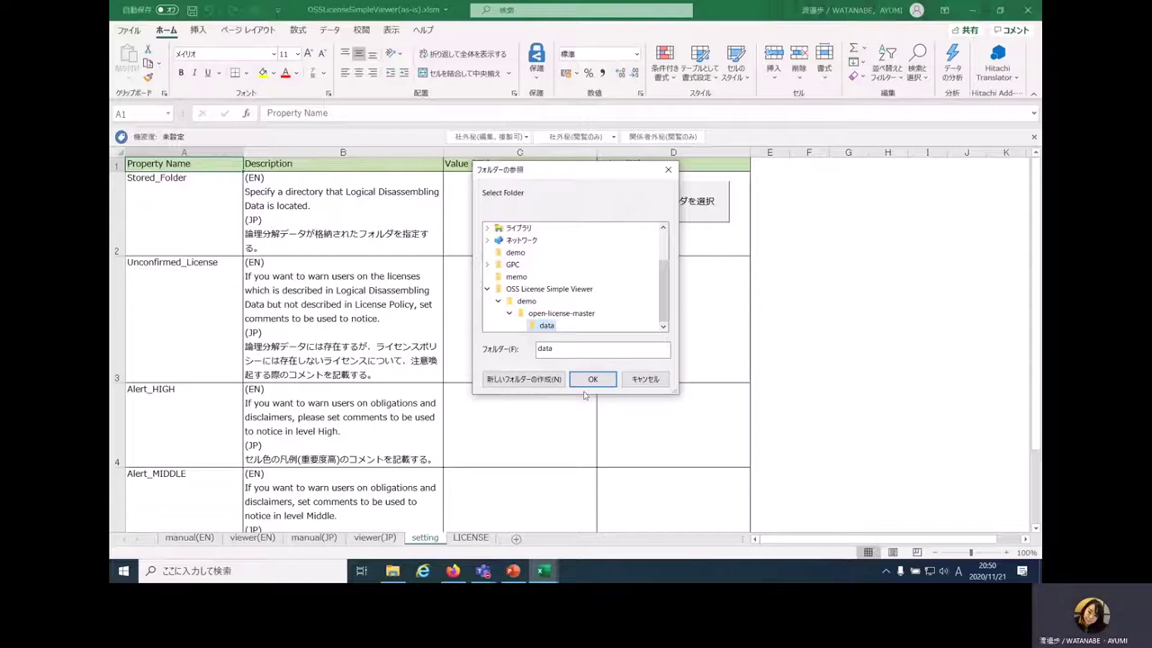
click(652, 383)
click(598, 339)
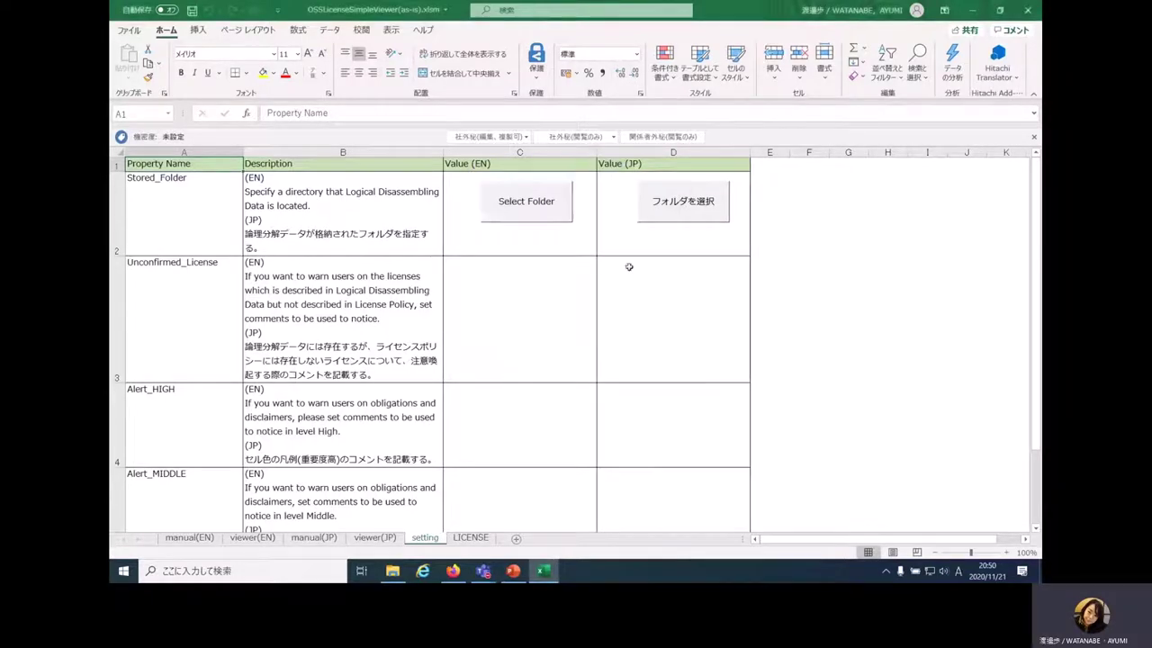
Close the as-is workbook without saving and open OSSLicenseSimpleViewer_demo.xlsm from the OSS License Simple Viewer folder.
click(1027, 9)
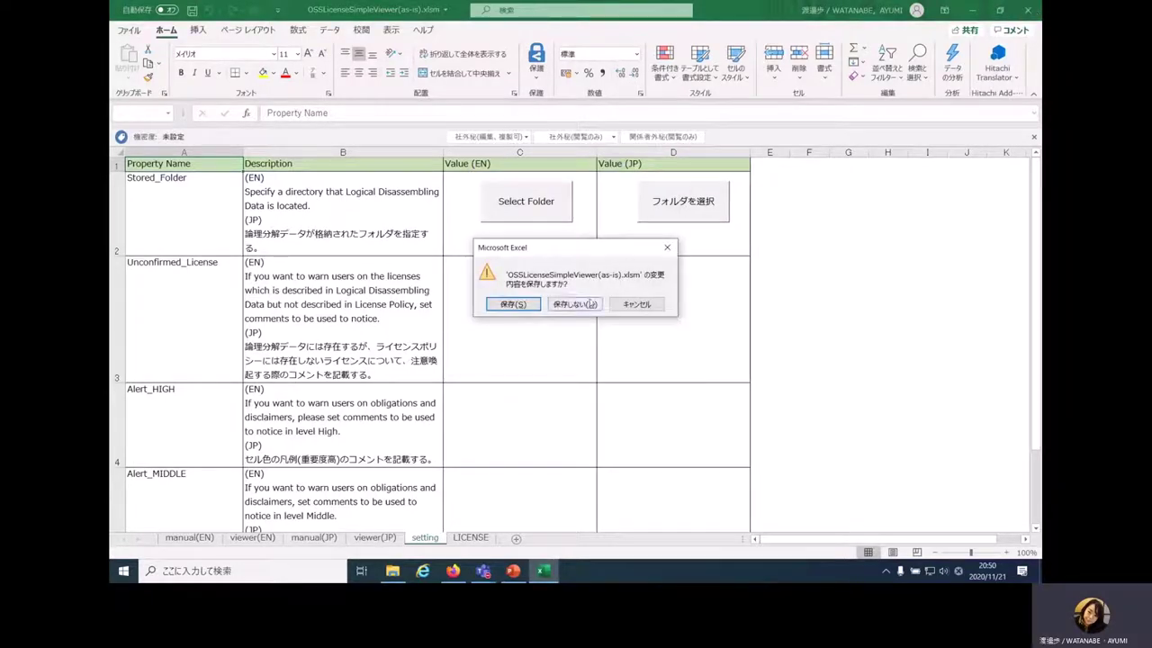
click(586, 303)
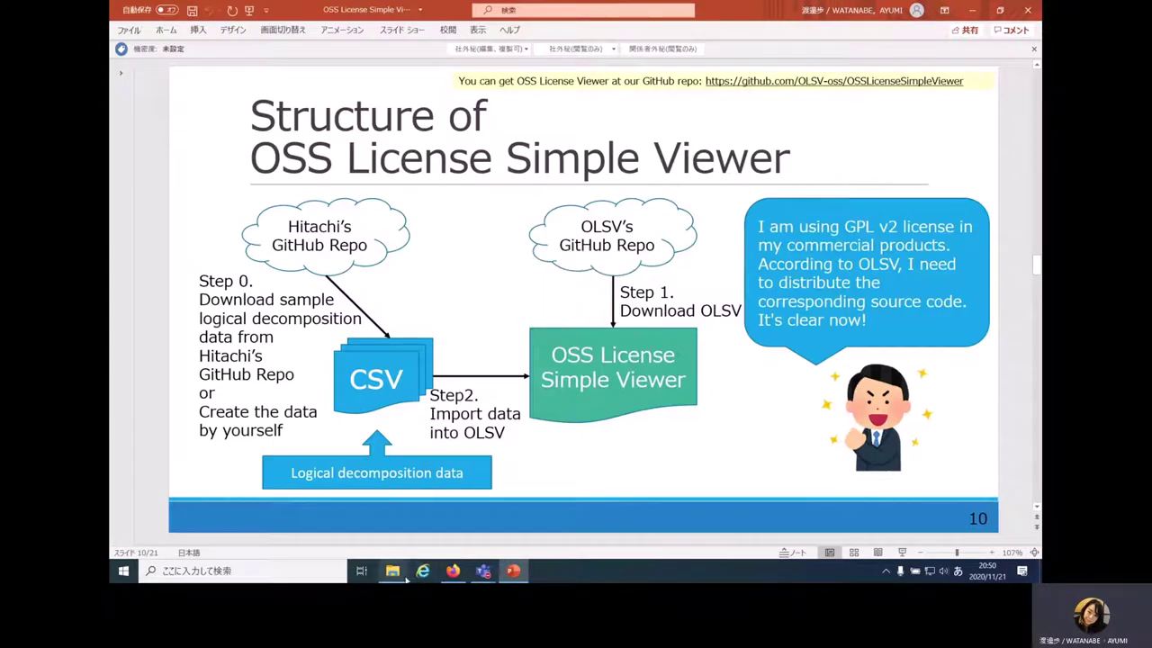
click(395, 572)
click(469, 189)
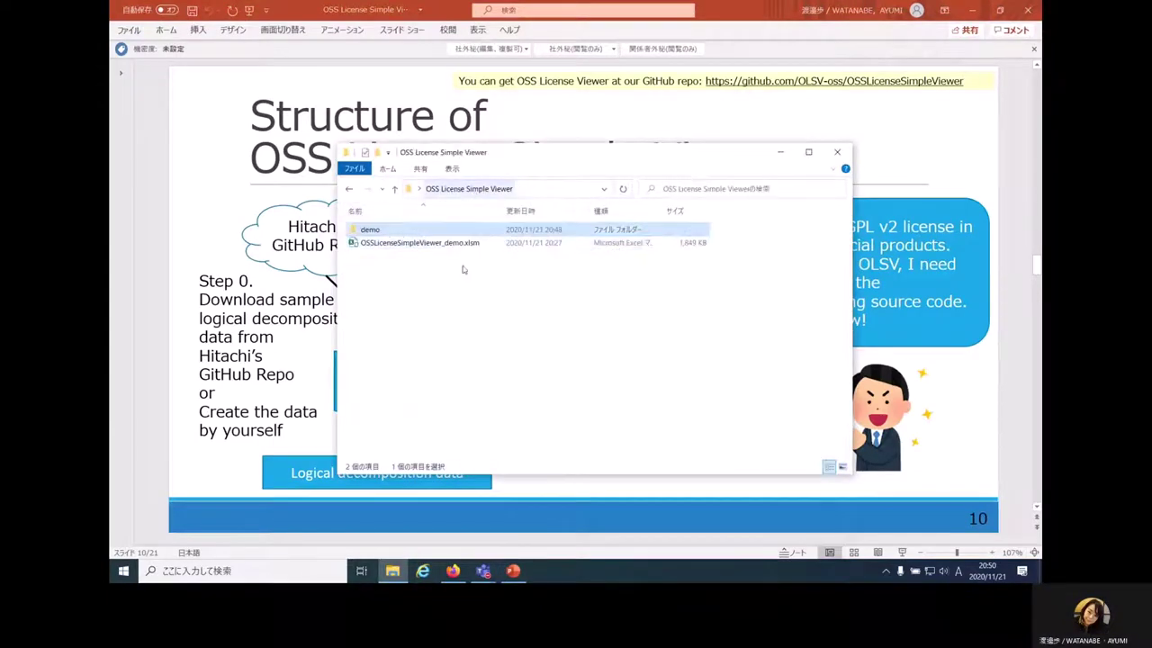
double_click(463, 247)
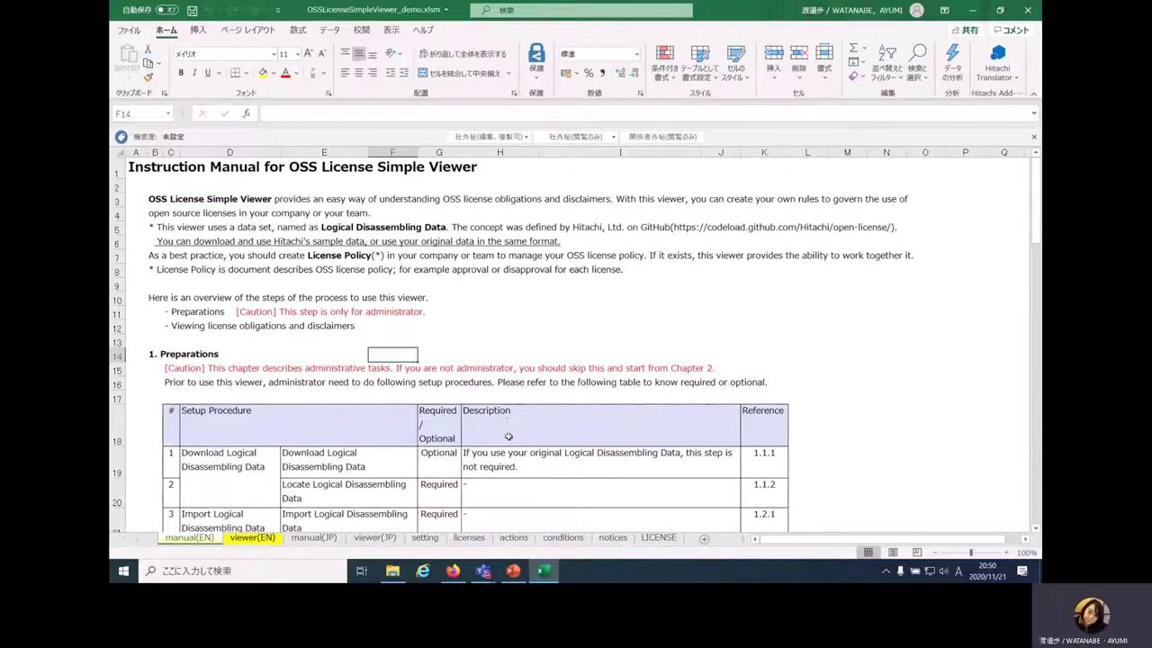
Examine the license list on the licenses sheet from the first to the last row, including GNU General Public License Version 2.
click(468, 539)
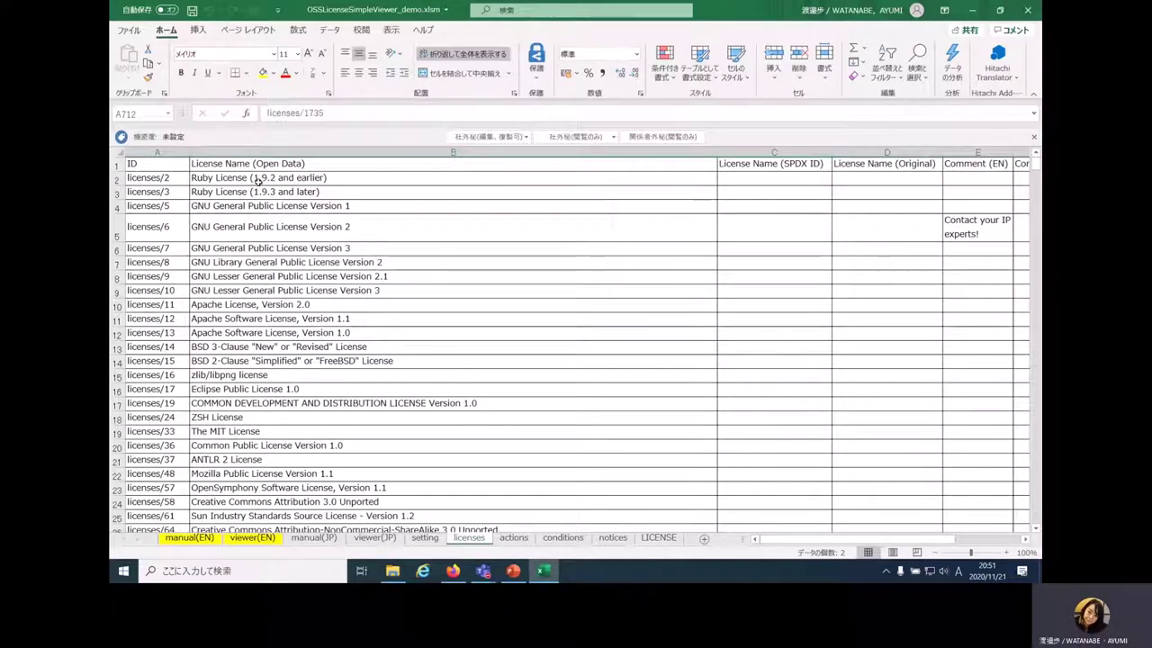
click(256, 179)
click(260, 220)
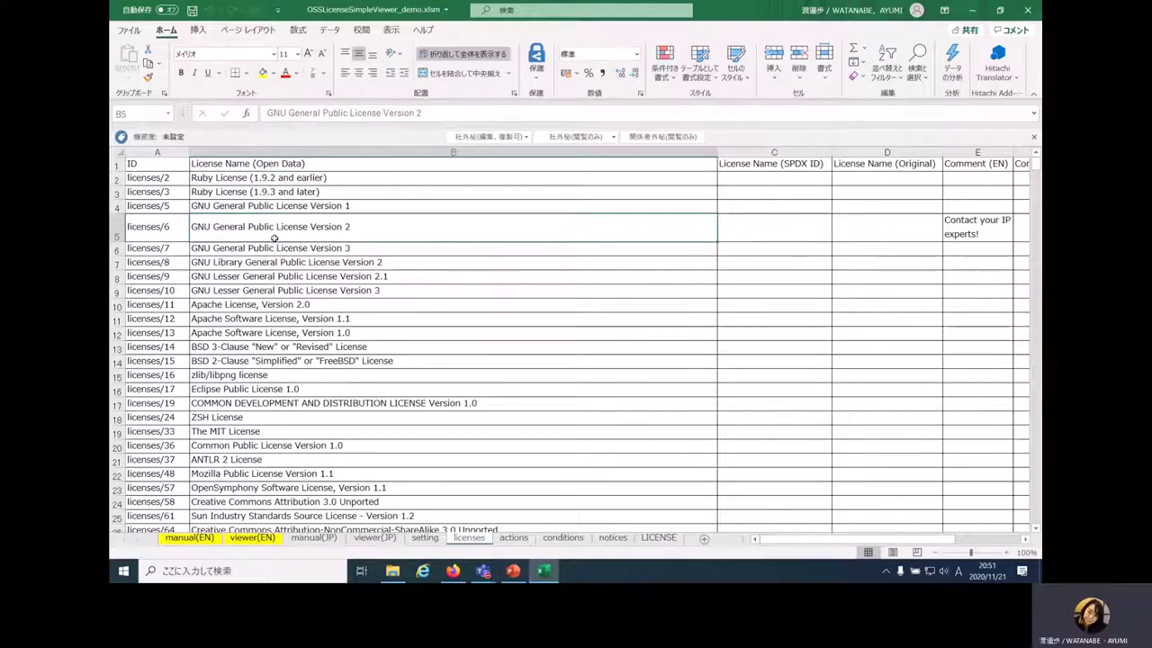
scroll(286, 298, down, 9)
scroll(286, 299, down, 14)
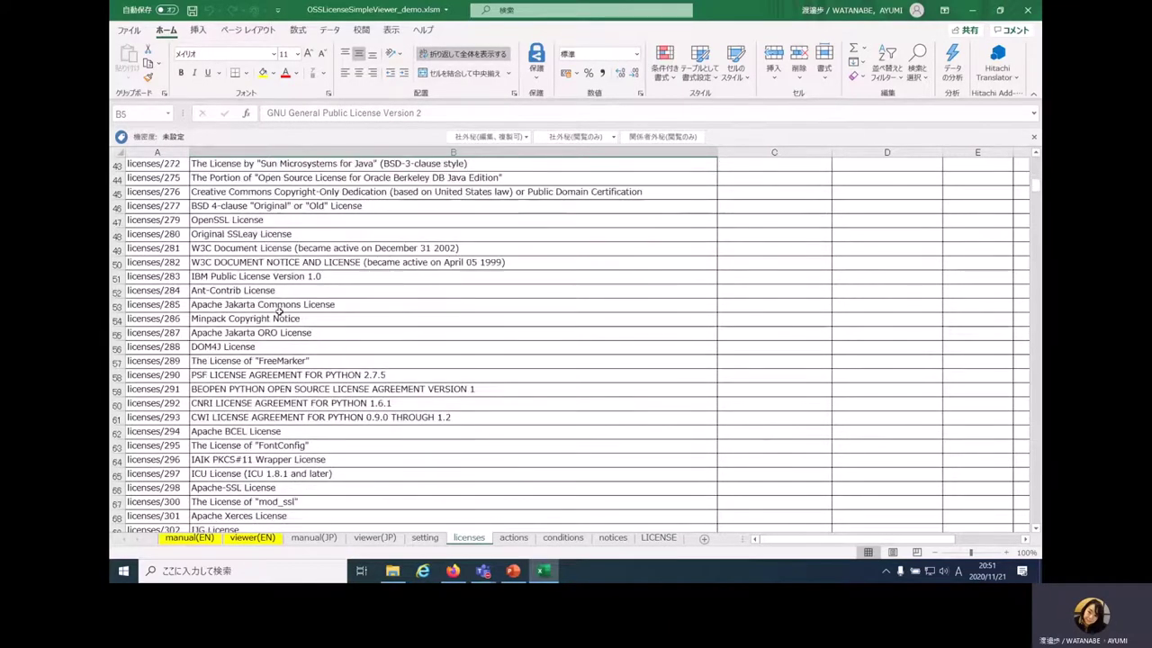
drag(1035, 202, 1036, 528)
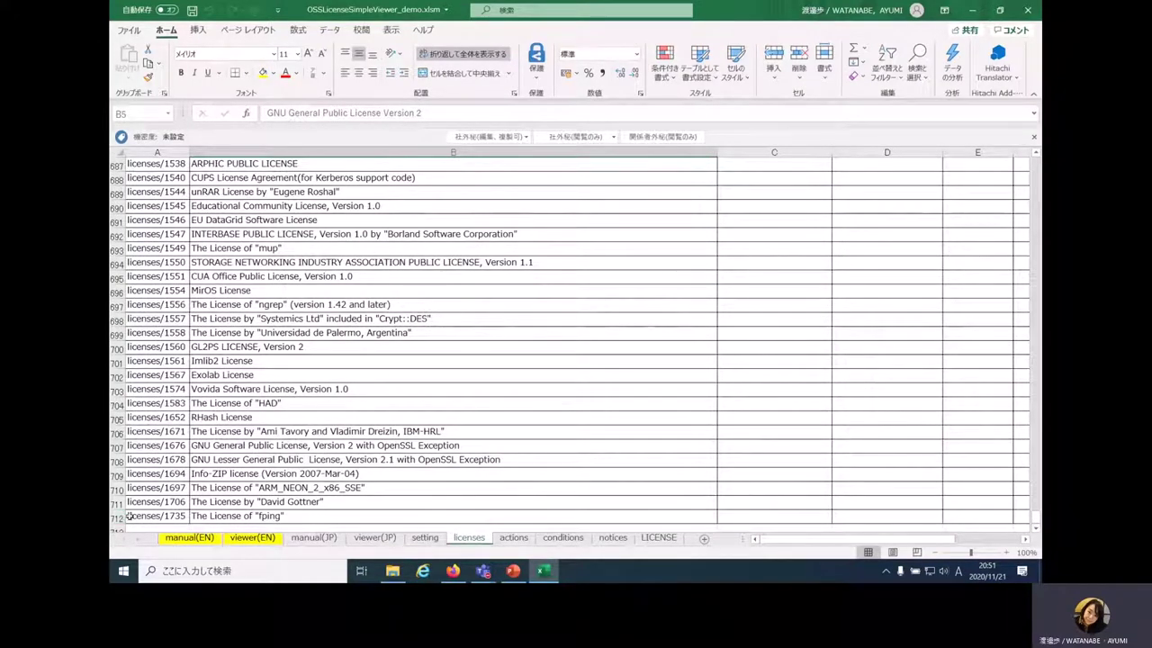
drag(1036, 519, 1036, 162)
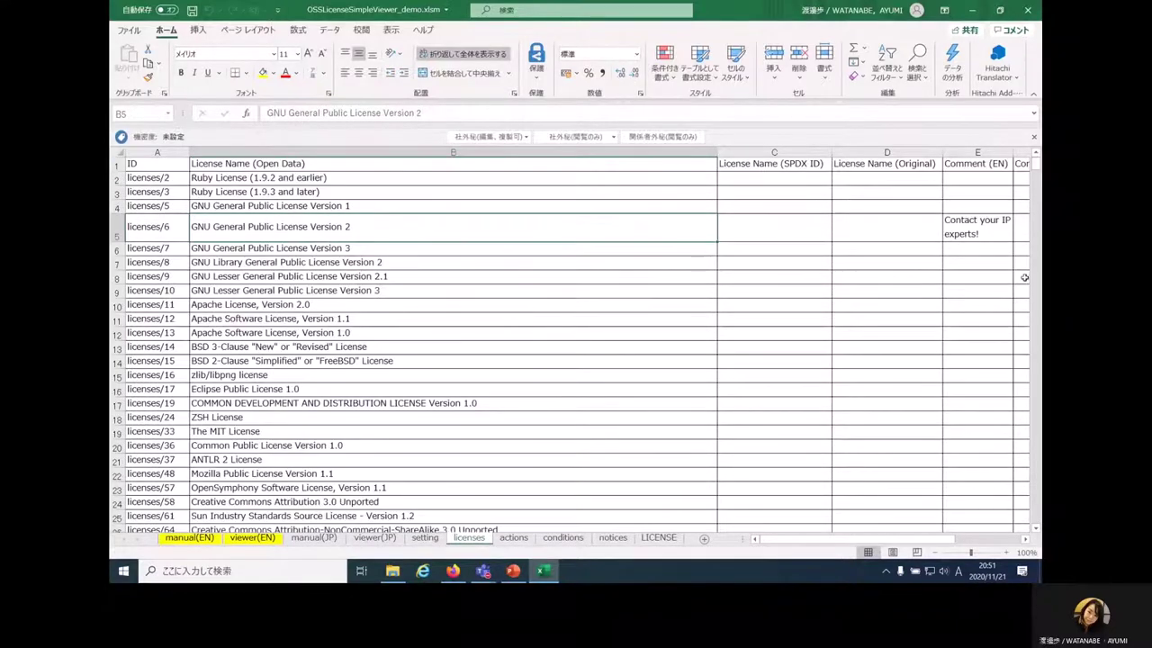
Examine the actions sheet, checking the "Reuse the object code" and "Redistribute the binary" entries.
click(514, 538)
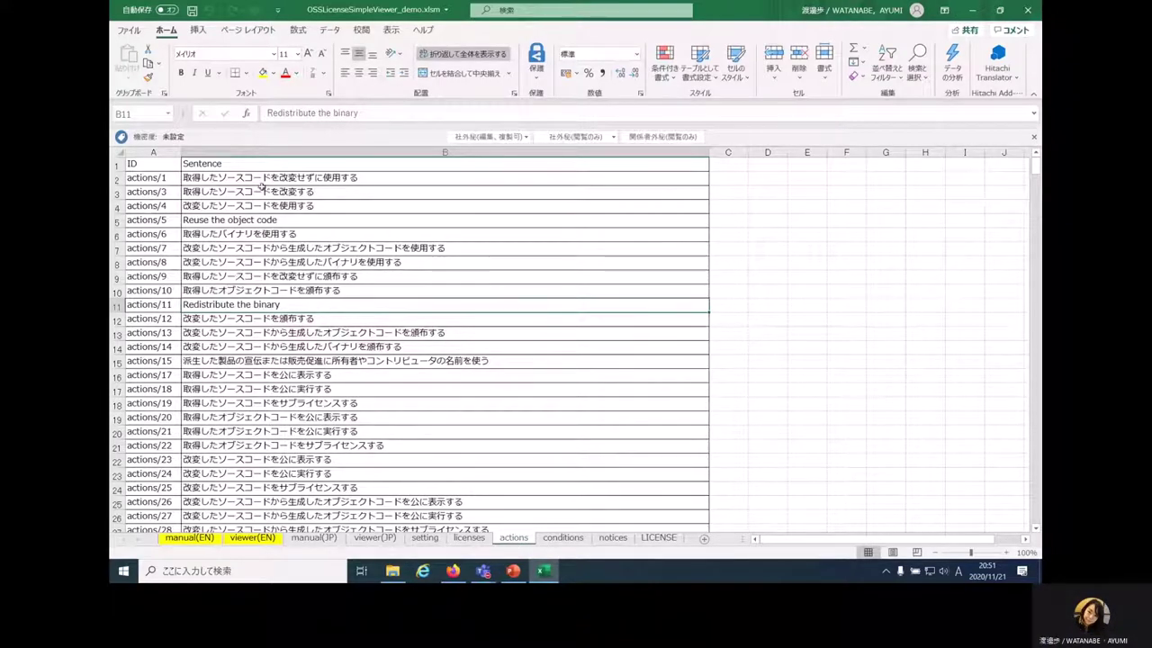
click(284, 223)
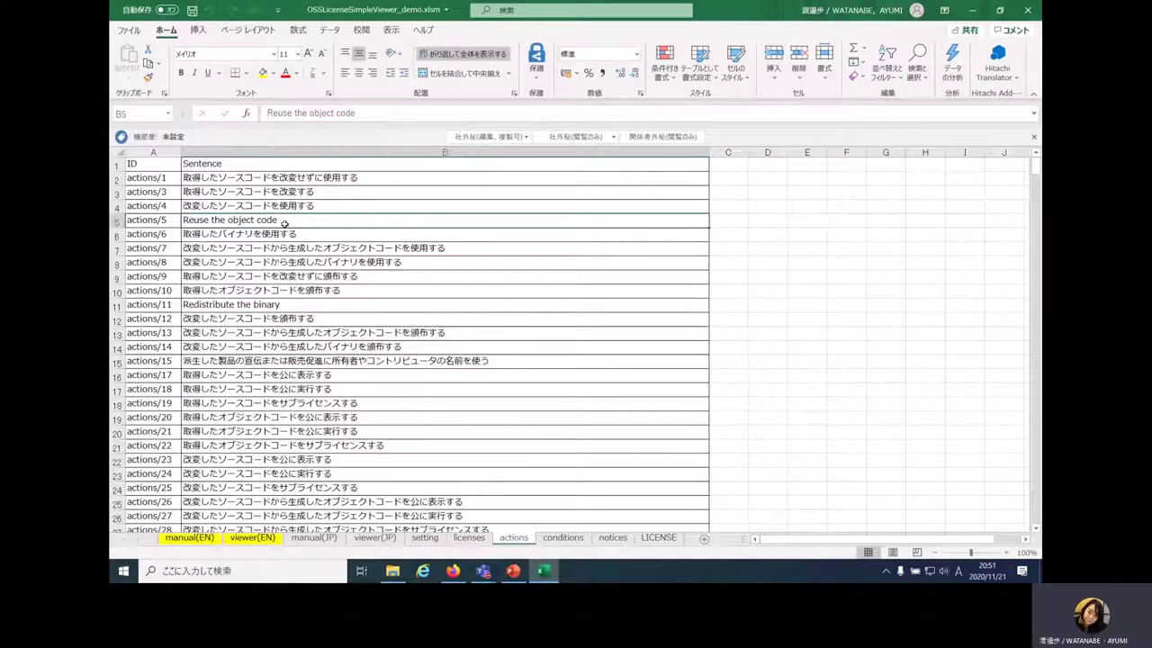
click(268, 306)
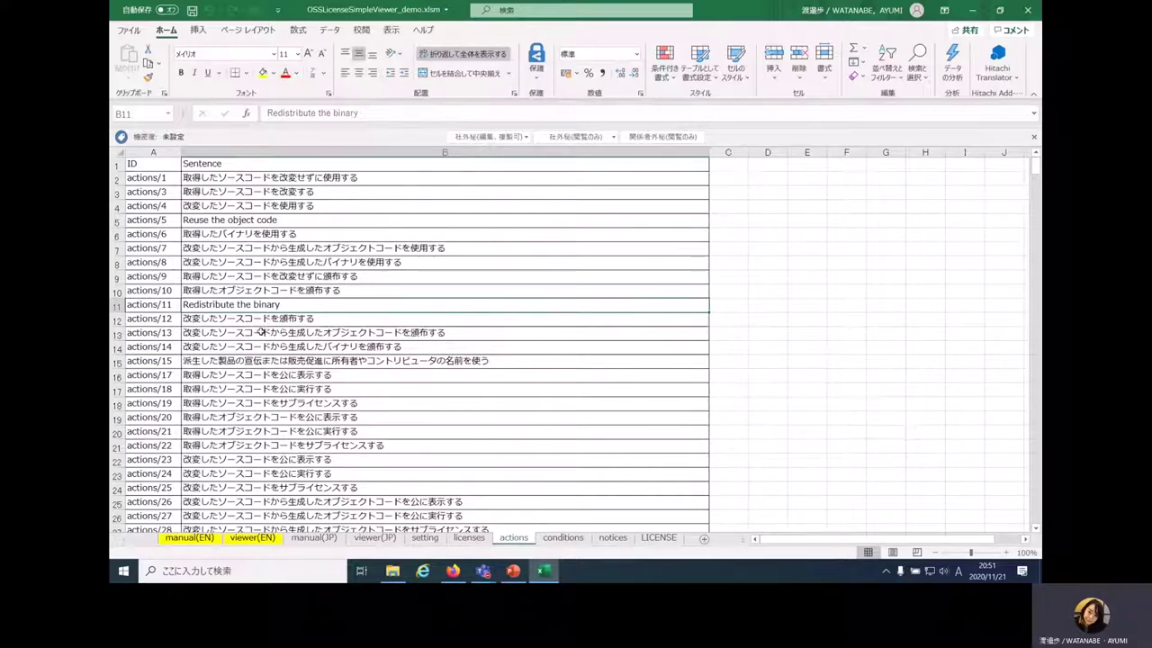
click(317, 221)
click(306, 303)
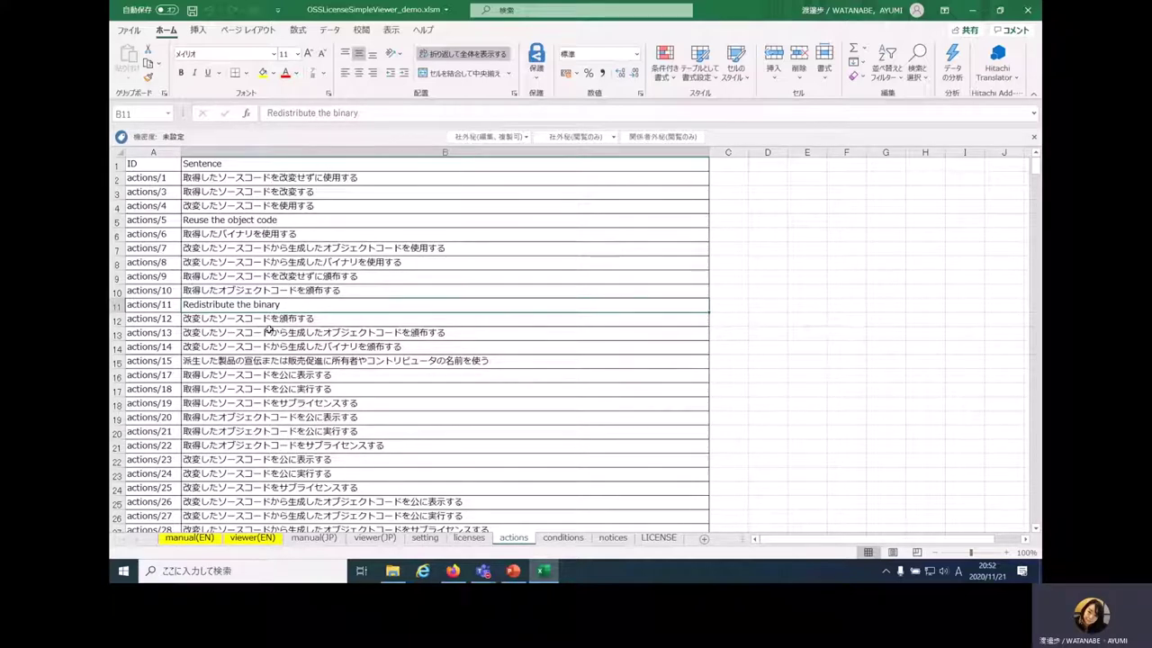
Examine the conditions sheet, checking the entry on reproducing the copyright notice, and view the disclaimers on the notices sheet.
click(564, 531)
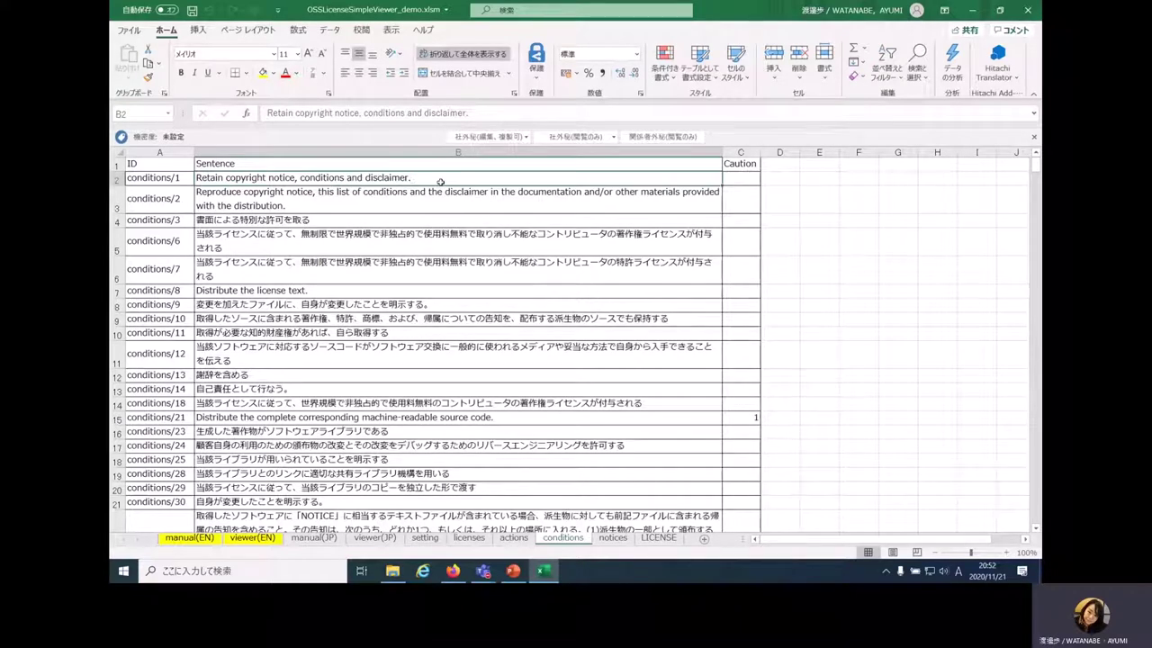
click(378, 200)
scroll(394, 256, down, 1)
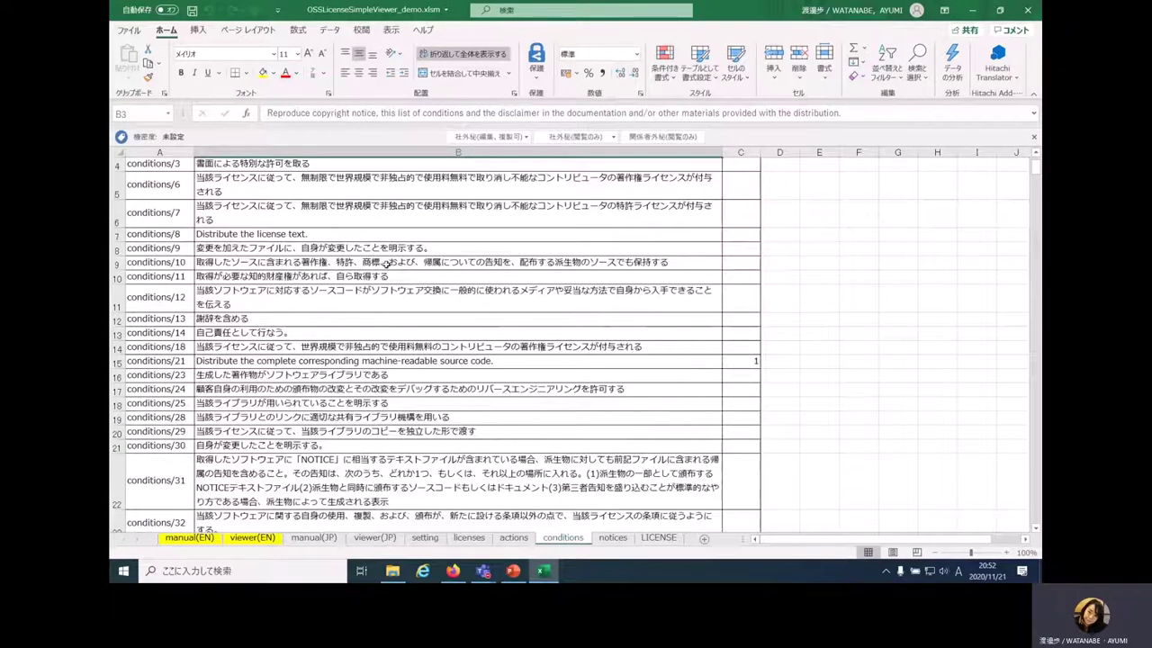
scroll(386, 267, up, 1)
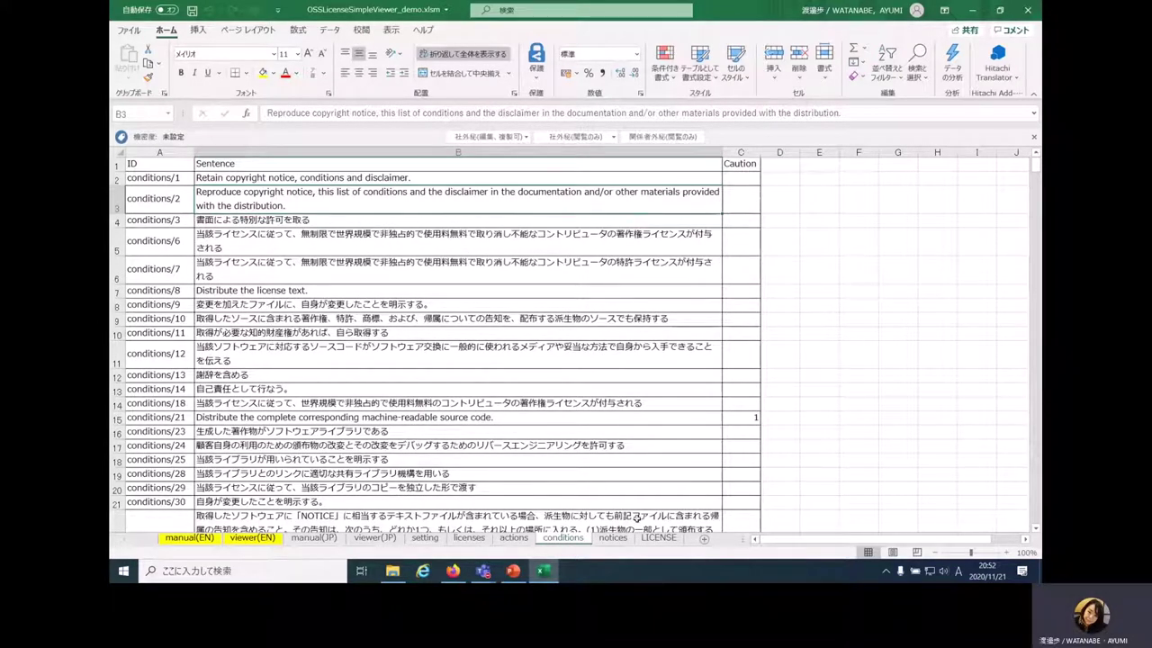
click(612, 540)
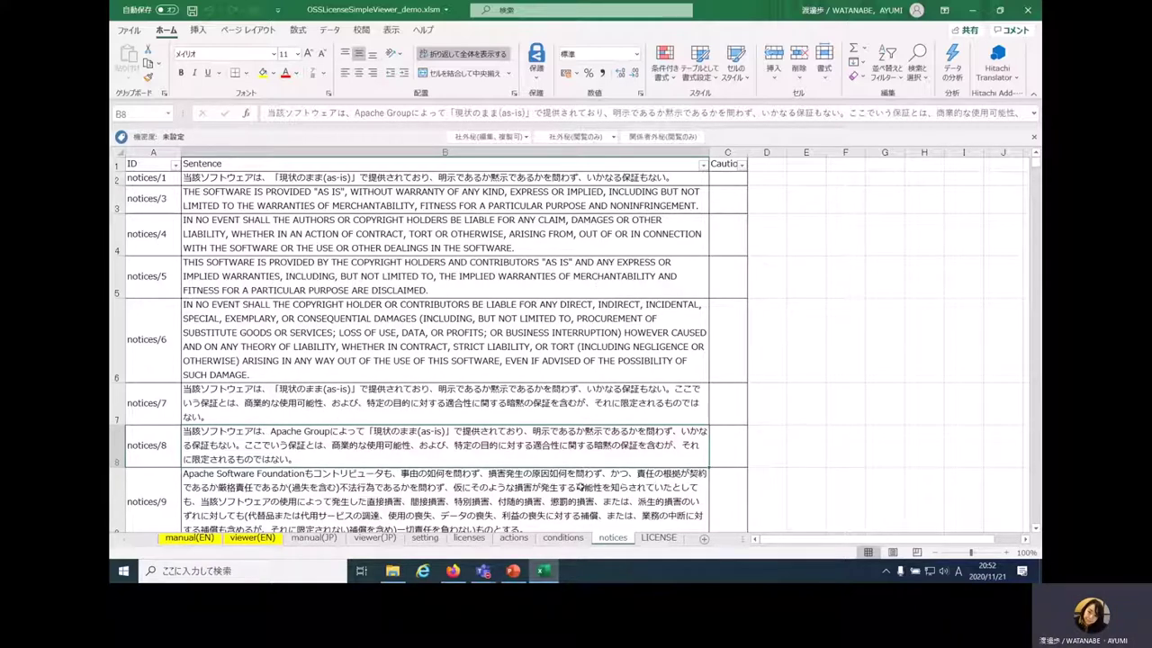
Review the licenses, actions, conditions and notices sheets in turn, ending on the viewer(EN) sheet.
click(469, 537)
click(514, 537)
click(564, 537)
click(613, 538)
click(254, 538)
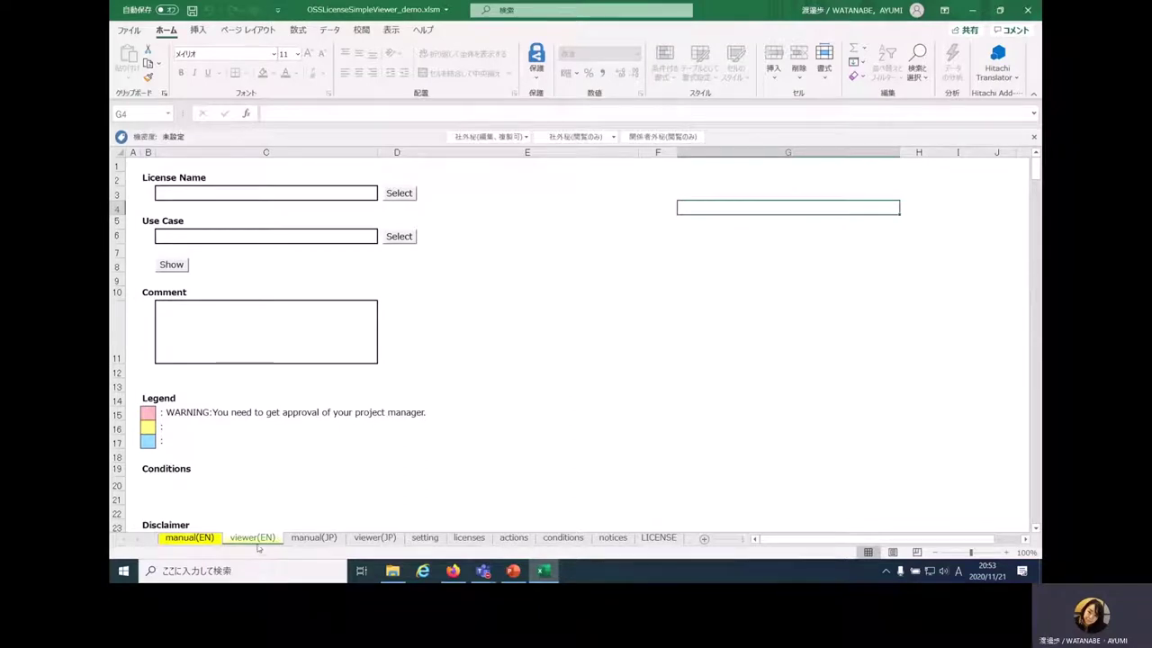
Set the license name on the viewer(EN) sheet to "The MIT License".
click(401, 193)
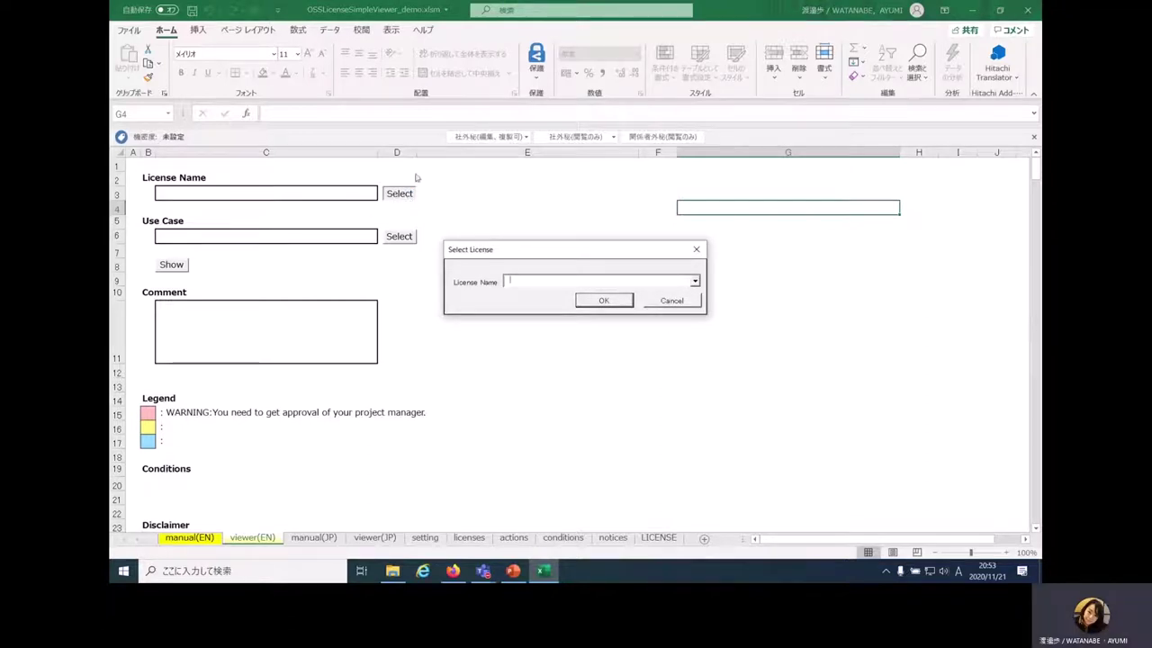
click(695, 281)
drag(694, 301, 697, 301)
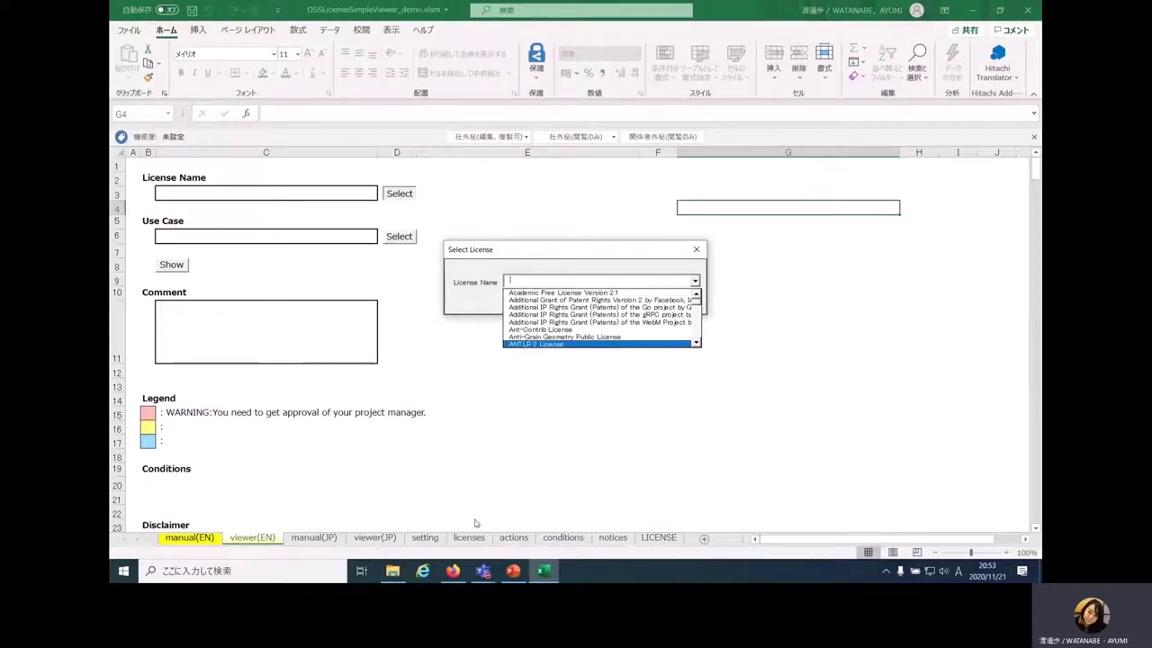
click(627, 310)
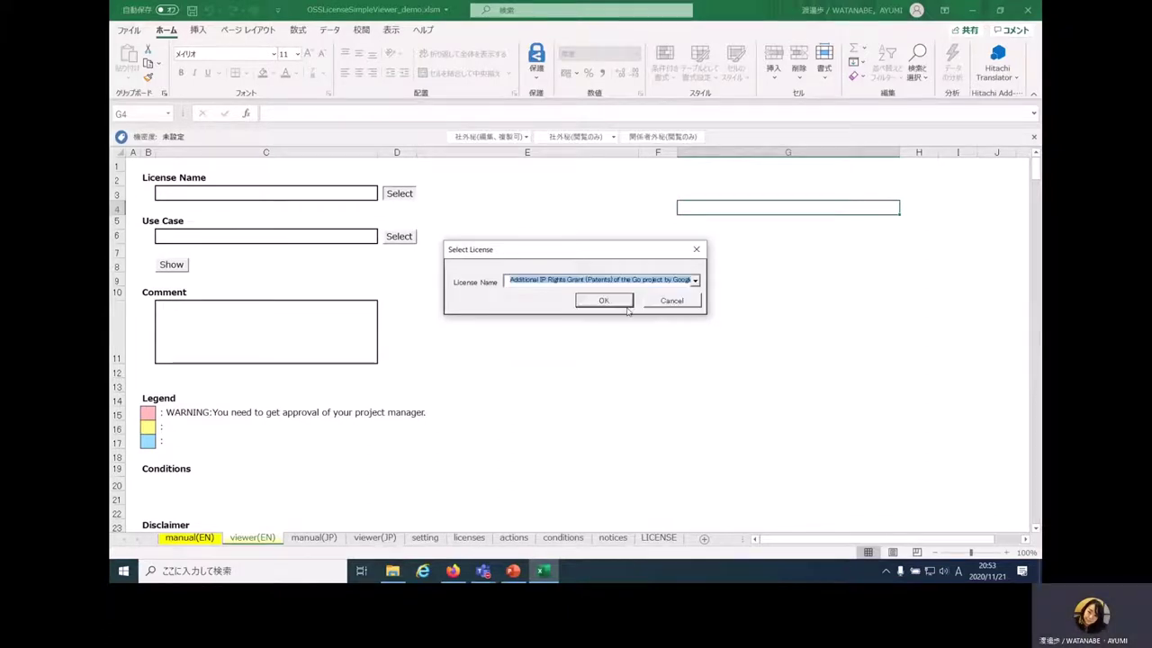
click(694, 282)
click(694, 282)
text(The MIT License)
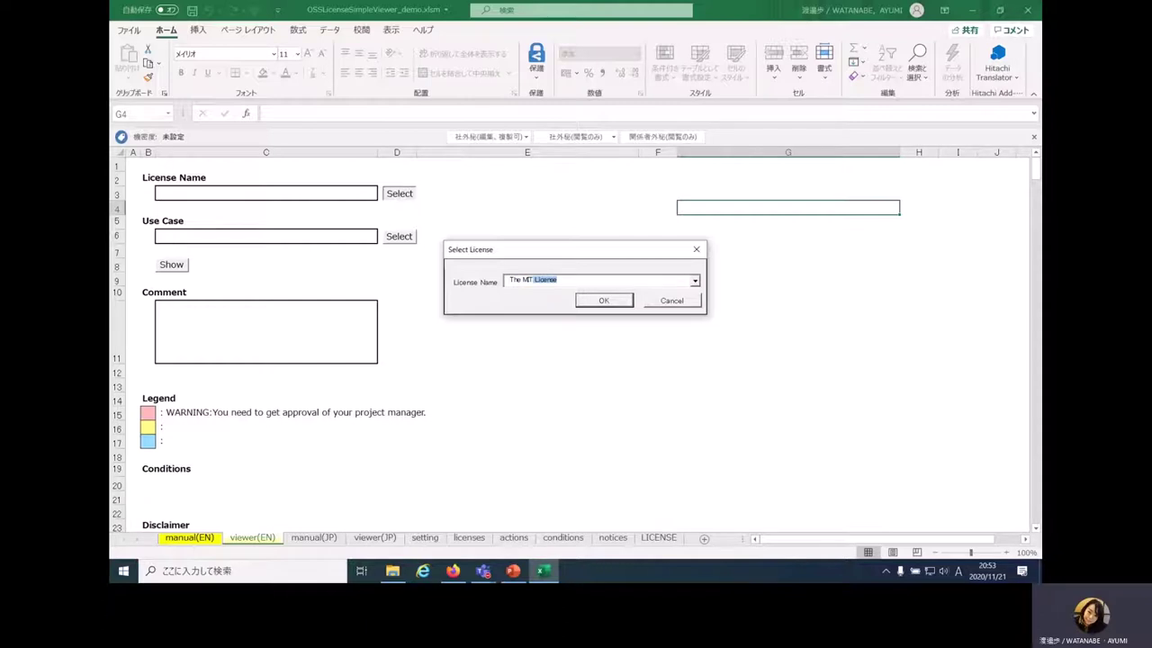
click(619, 301)
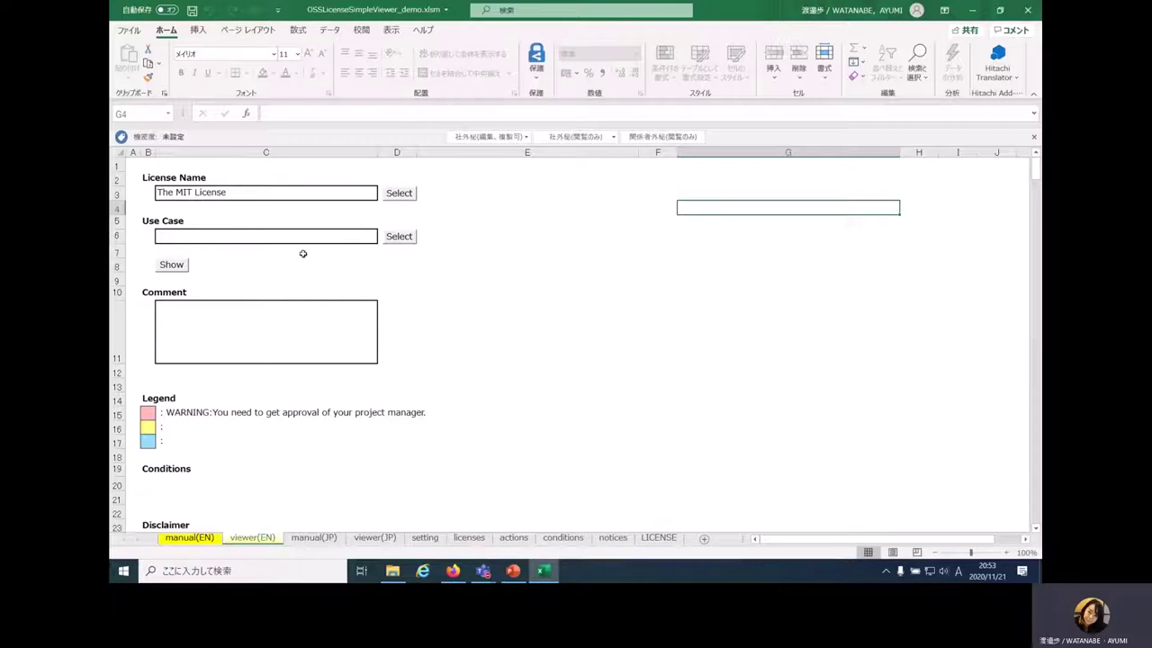
Set the use case to "Redistribute the binary" and show the matching conditions and disclaimers for the MIT License.
click(396, 237)
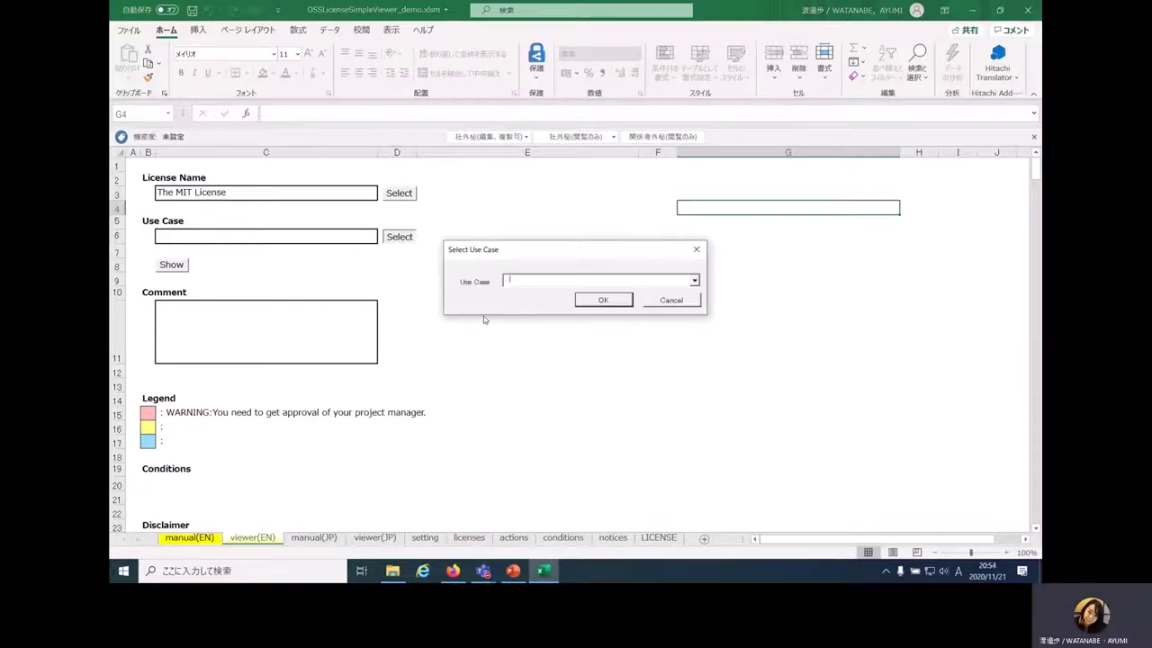
click(693, 282)
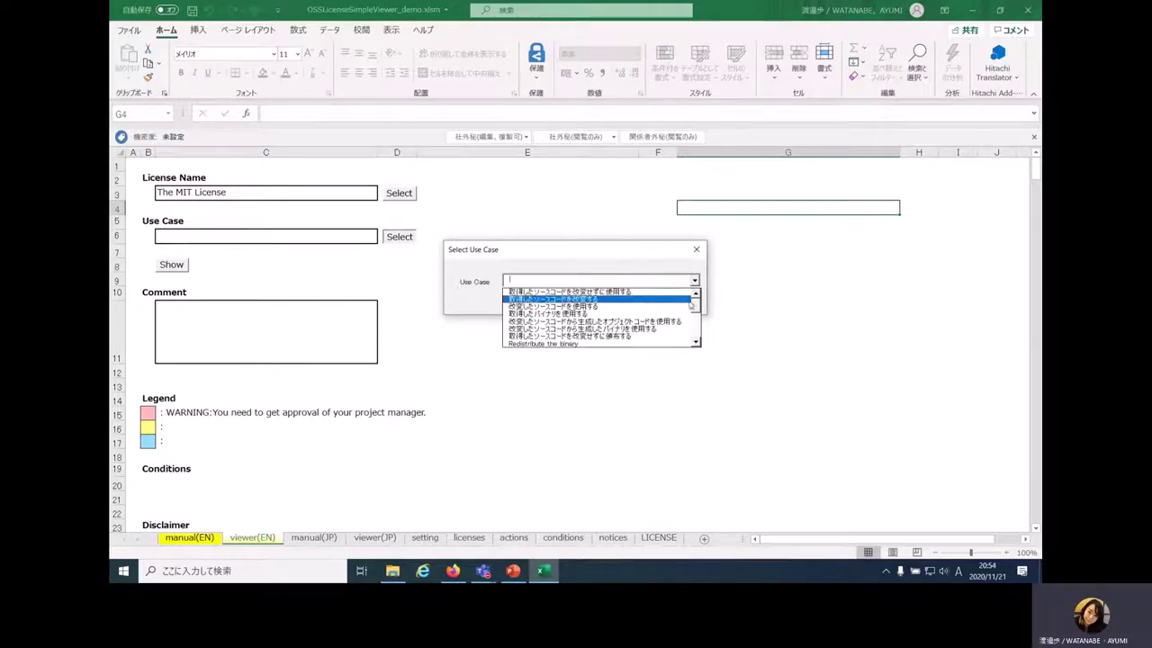
mouse_move(695, 303)
mouse_down()
mouse_move(699, 339)
mouse_move(698, 304)
mouse_up()
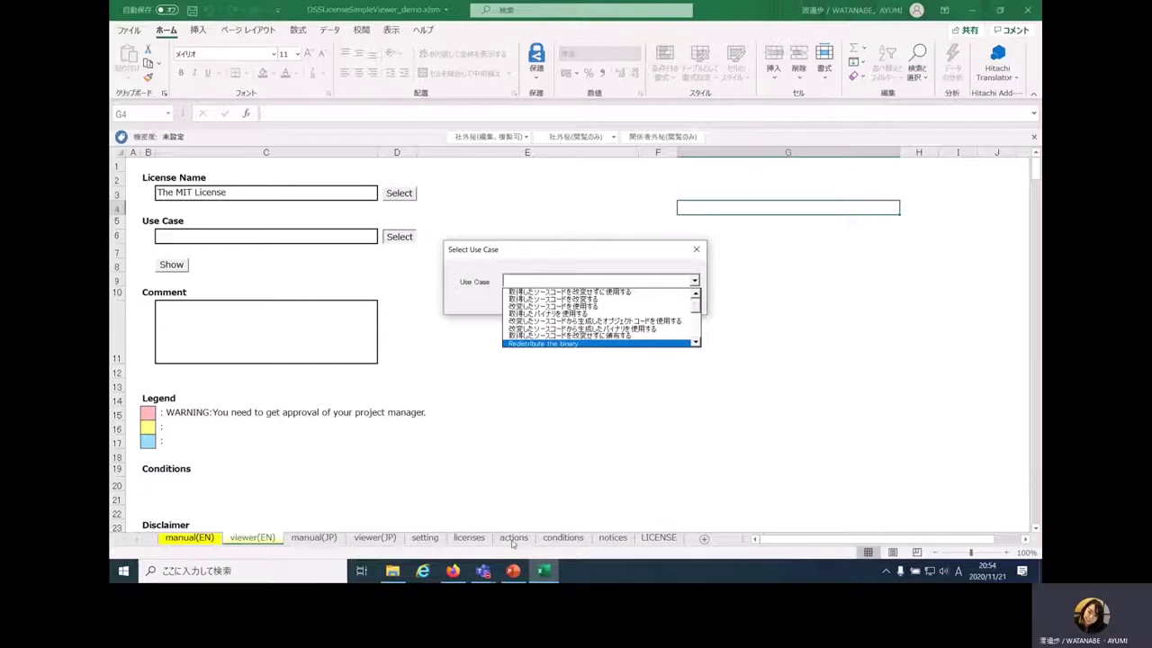
mouse_move(695, 305)
mouse_down()
mouse_move(694, 337)
mouse_move(711, 290)
mouse_up()
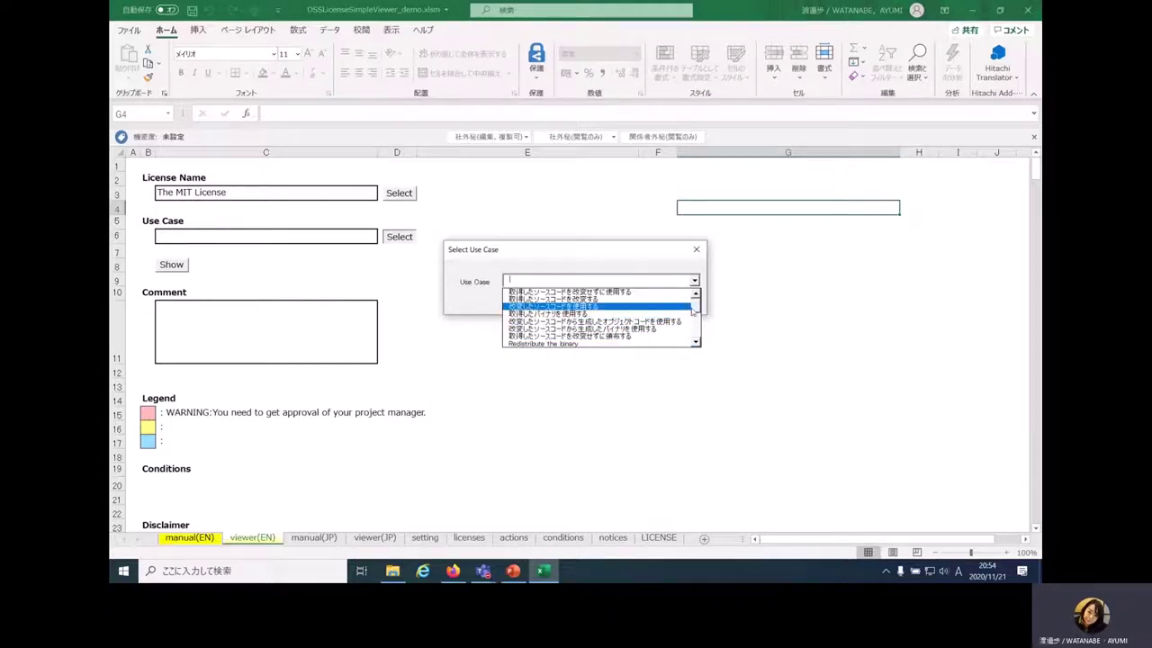
mouse_move(700, 310)
mouse_down()
mouse_move(694, 335)
mouse_move(697, 304)
mouse_up()
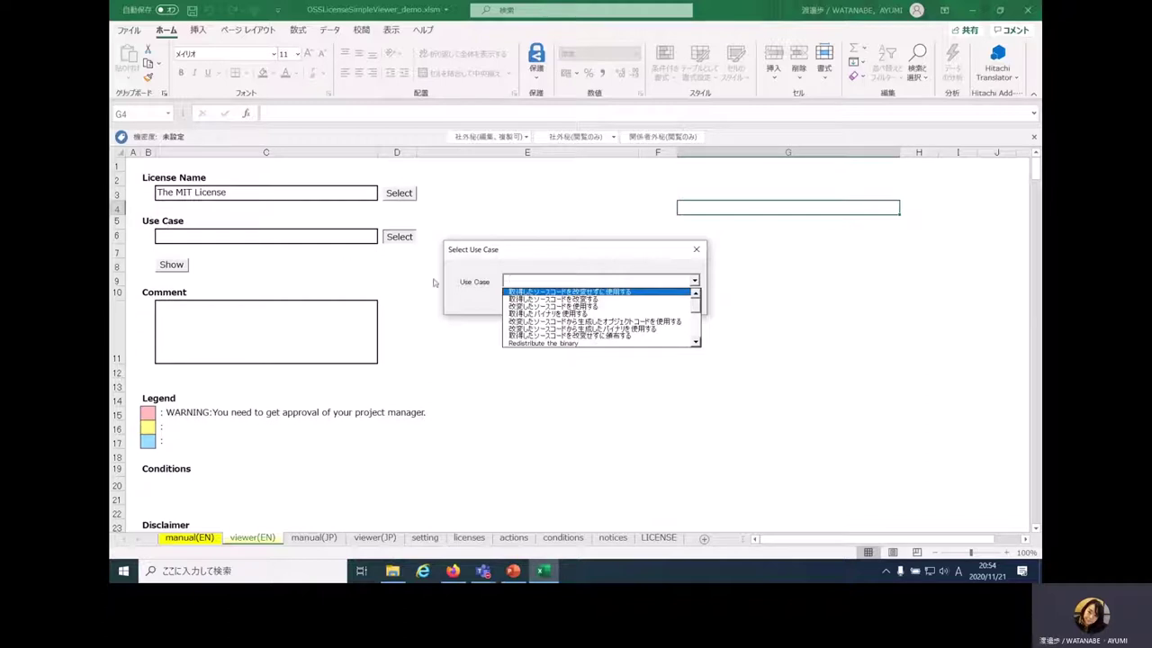
scroll(695, 311, down, 3)
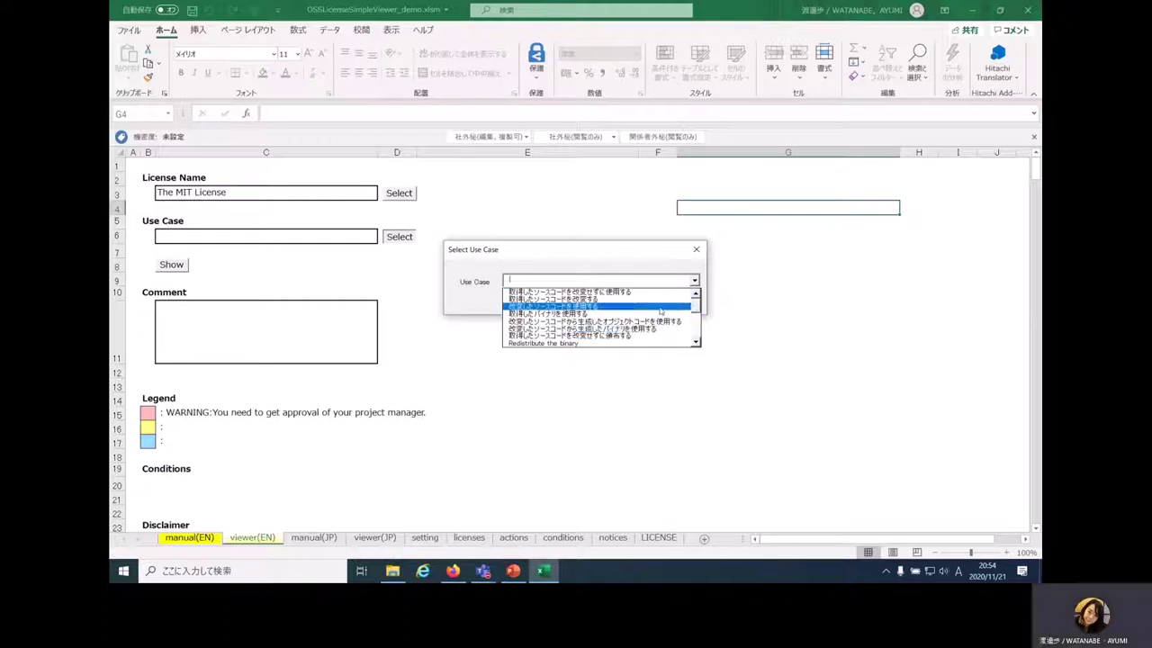
mouse_move(700, 321)
mouse_down()
mouse_move(700, 340)
mouse_move(699, 306)
mouse_up()
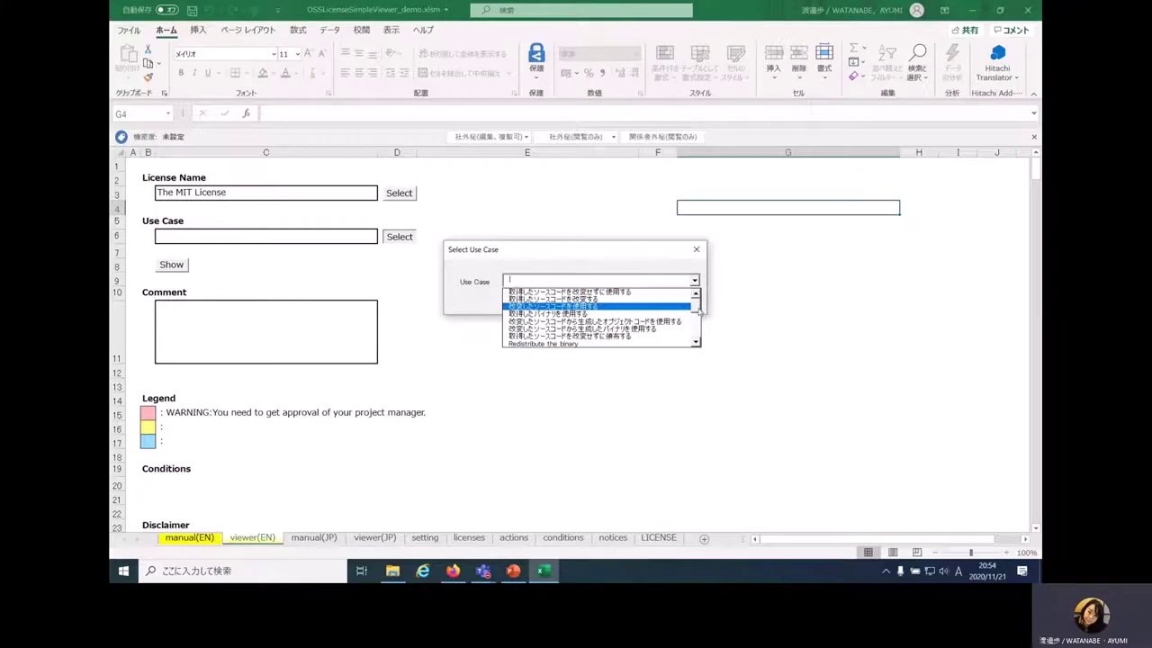
scroll(696, 308, down, 5)
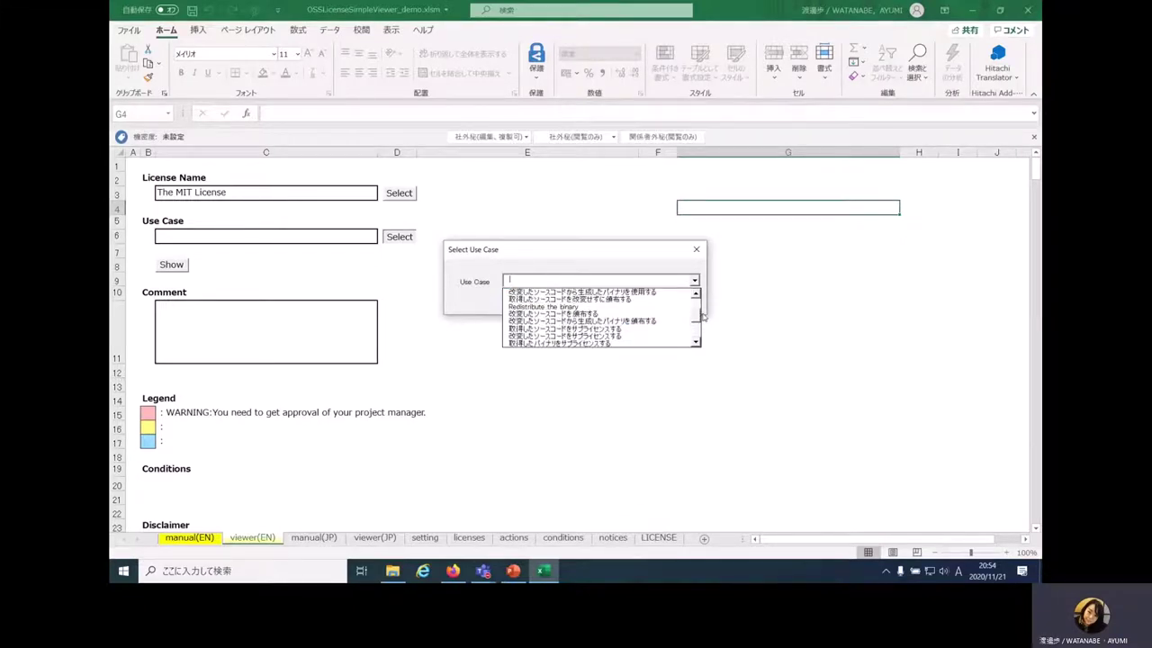
click(597, 307)
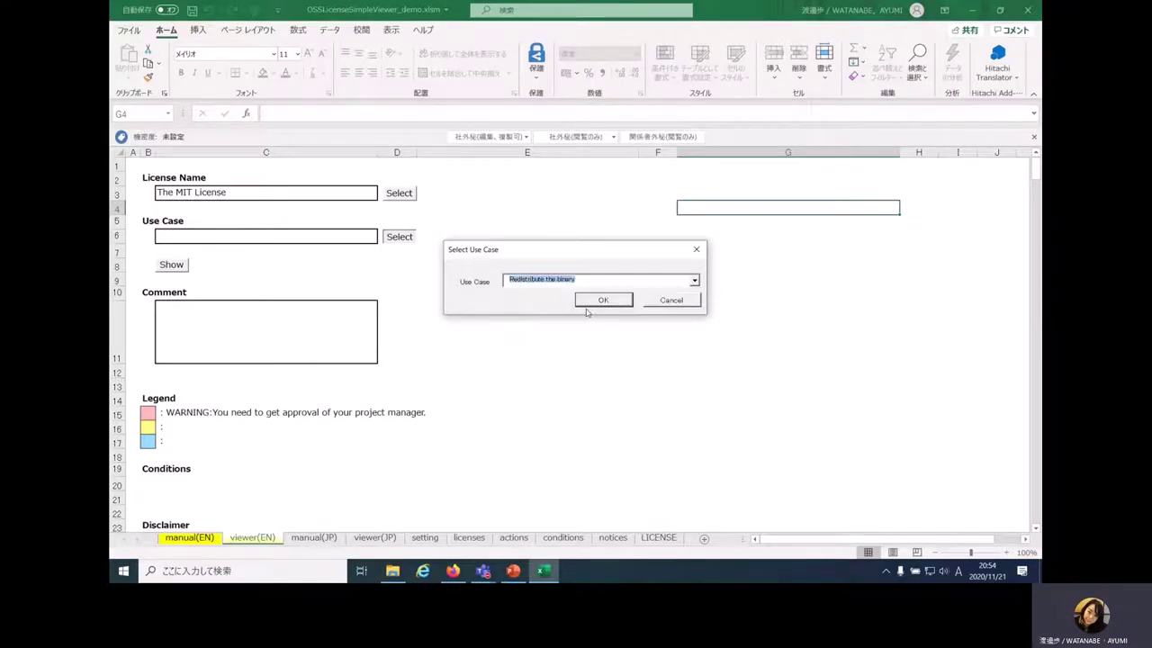
click(599, 301)
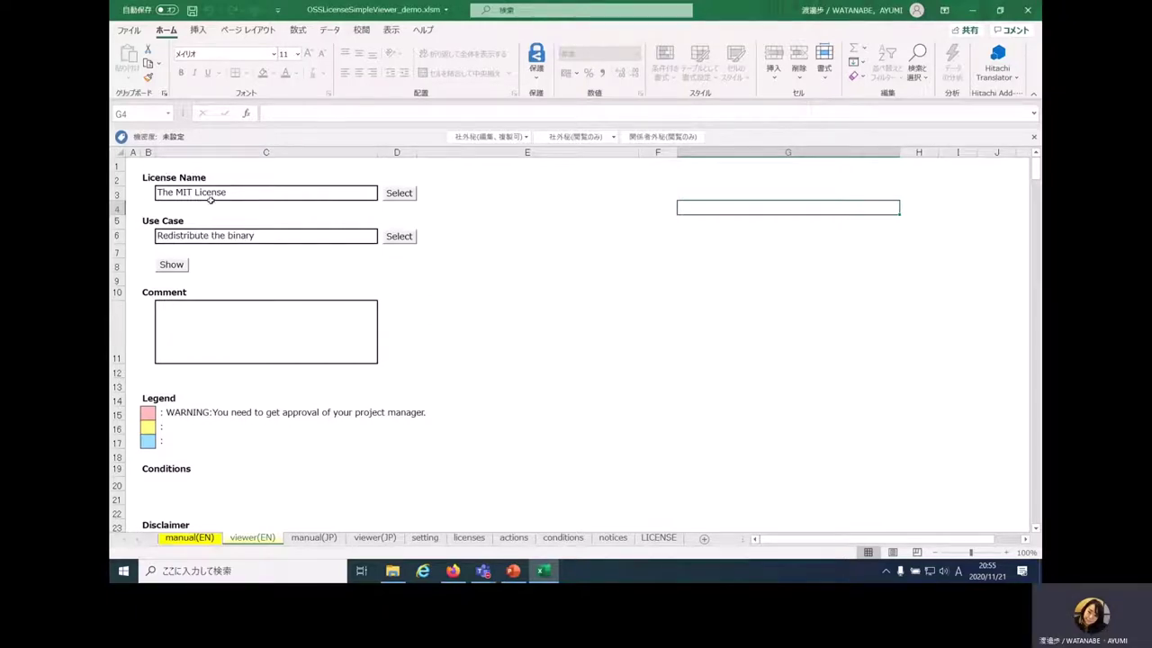
click(176, 266)
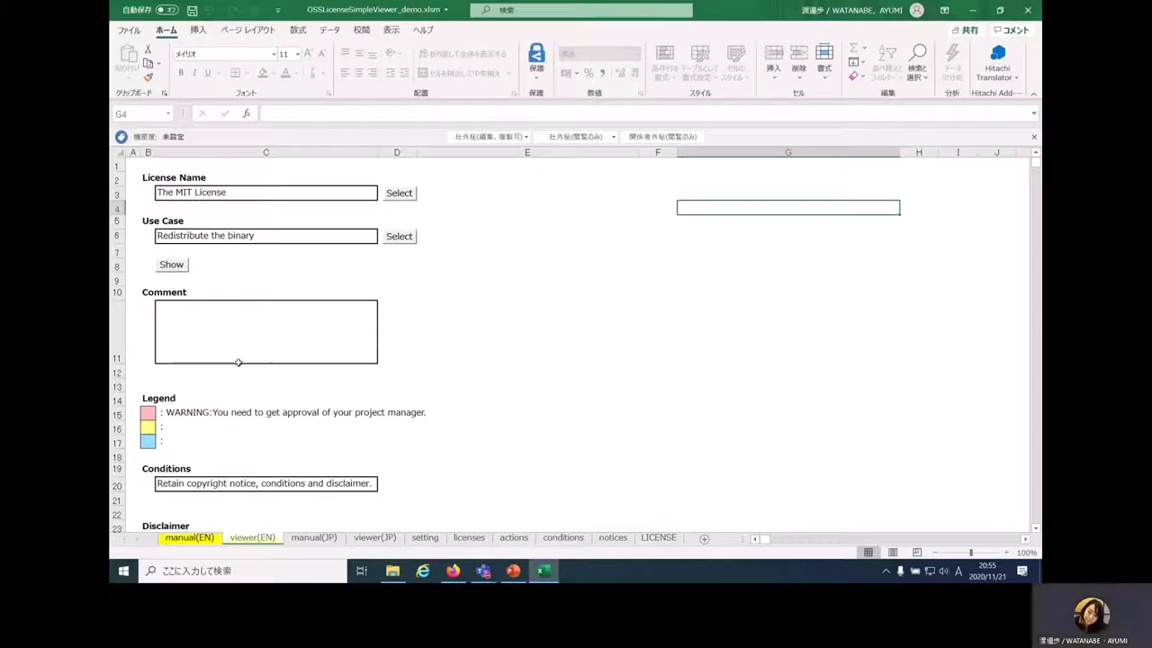
Examine the conditions entry and both disclaimer texts displayed for redistributing the binary under the MIT License.
scroll(222, 383, down, 2)
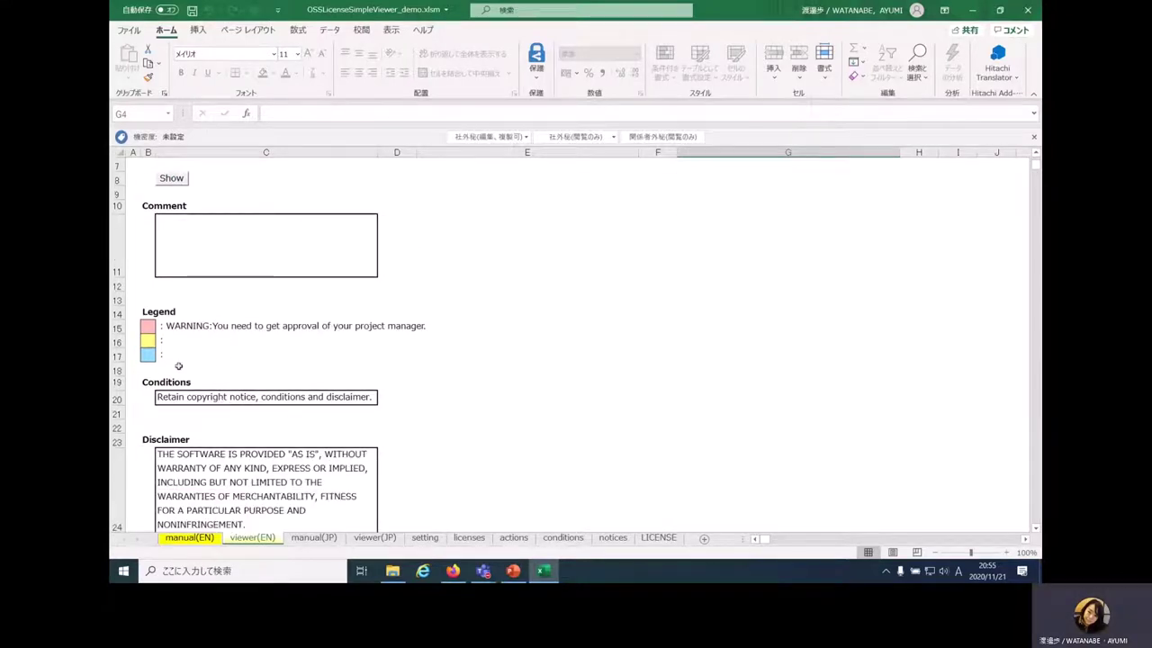
scroll(229, 405, down, 1)
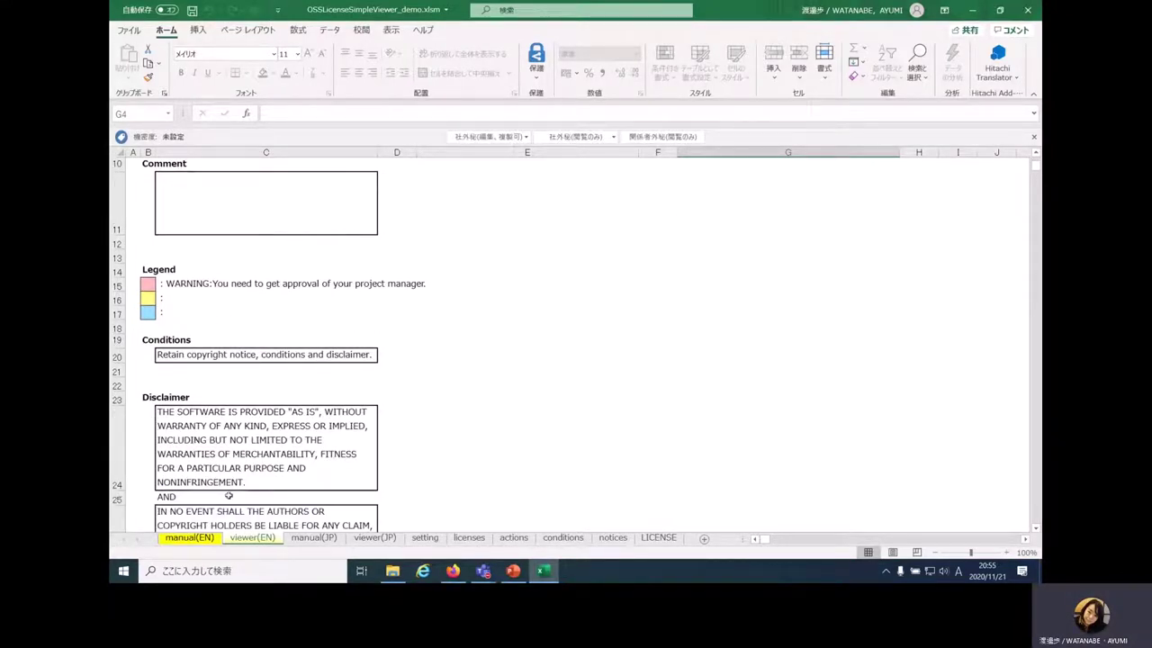
scroll(208, 495, down, 1)
scroll(206, 486, up, 4)
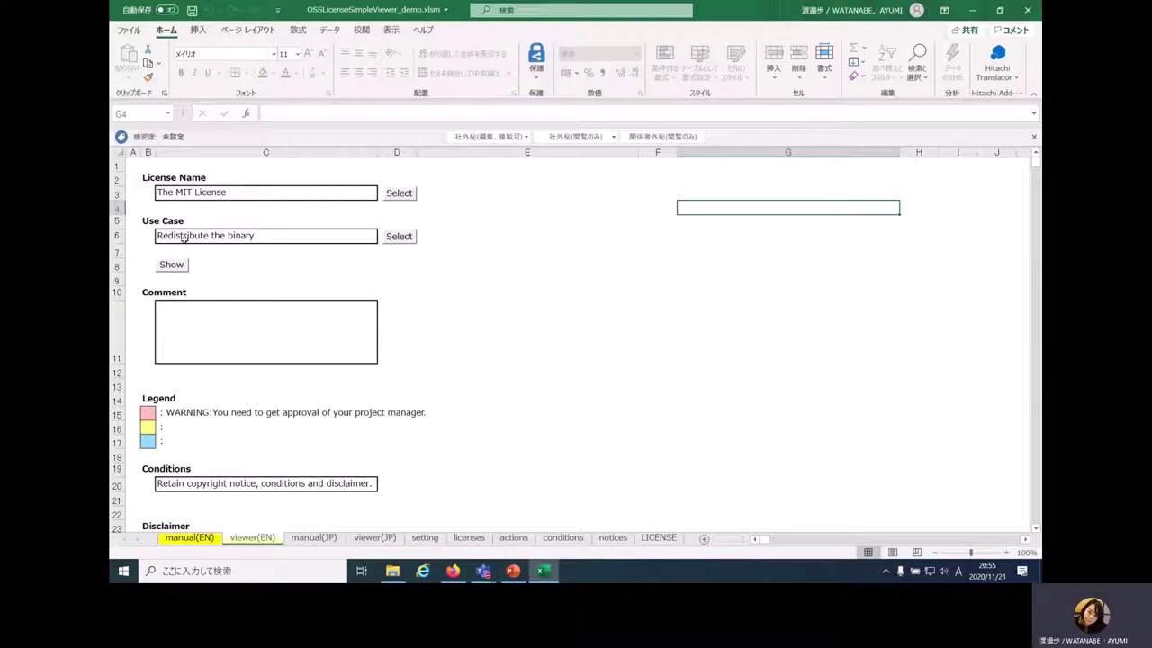
scroll(243, 418, down, 1)
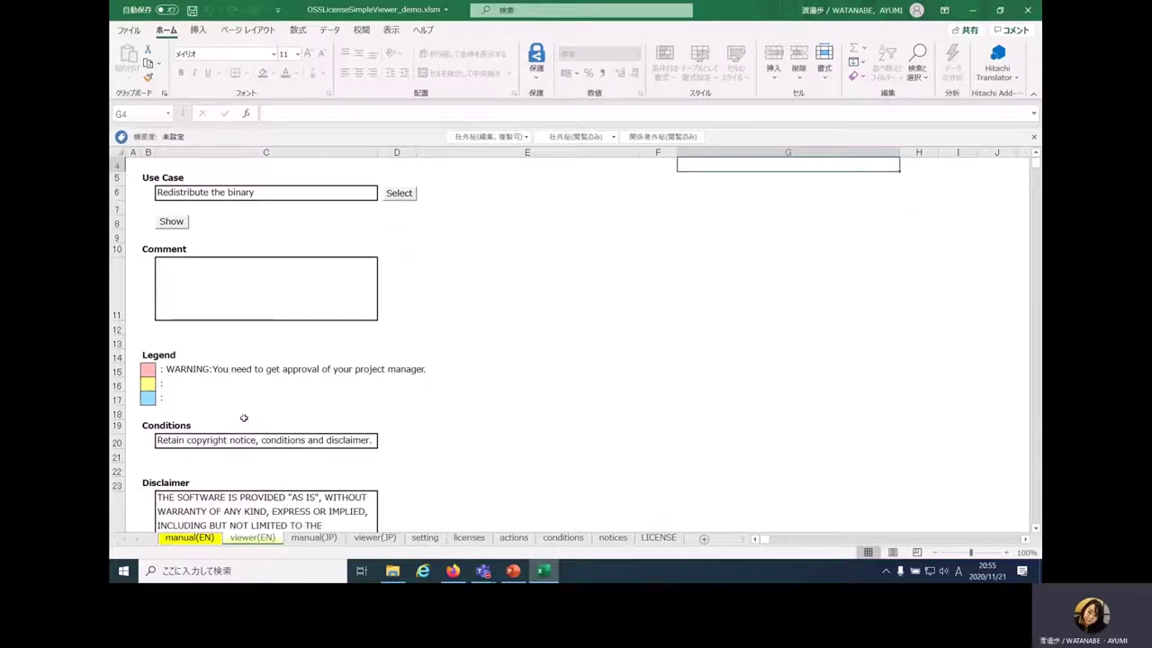
click(172, 440)
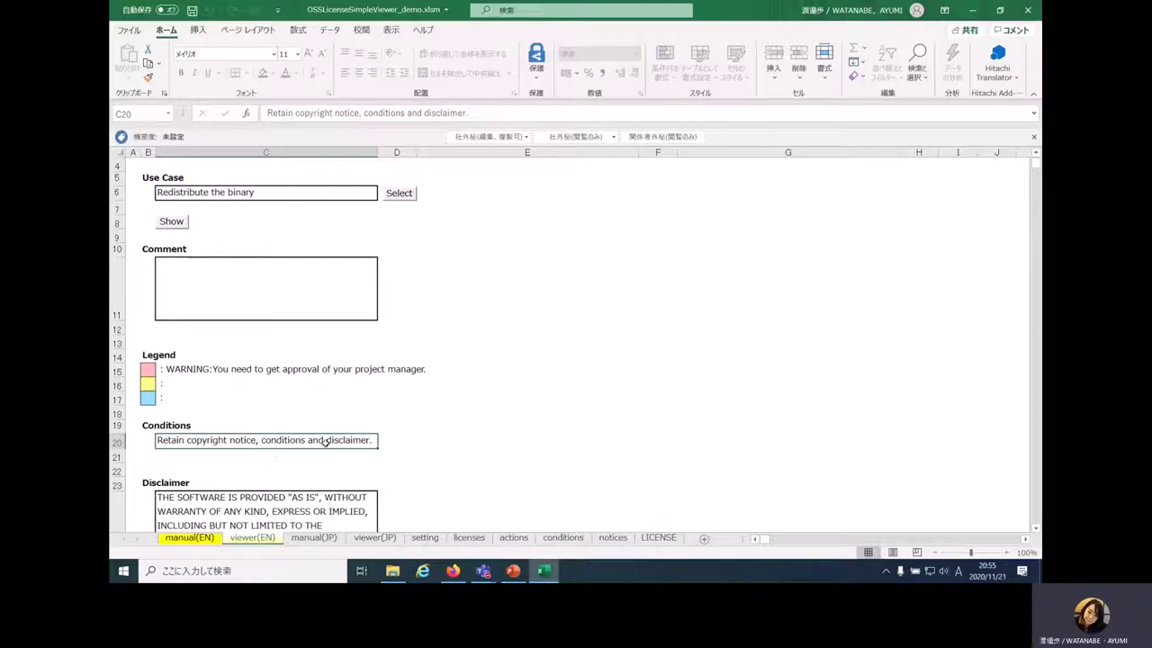
scroll(347, 439, down, 2)
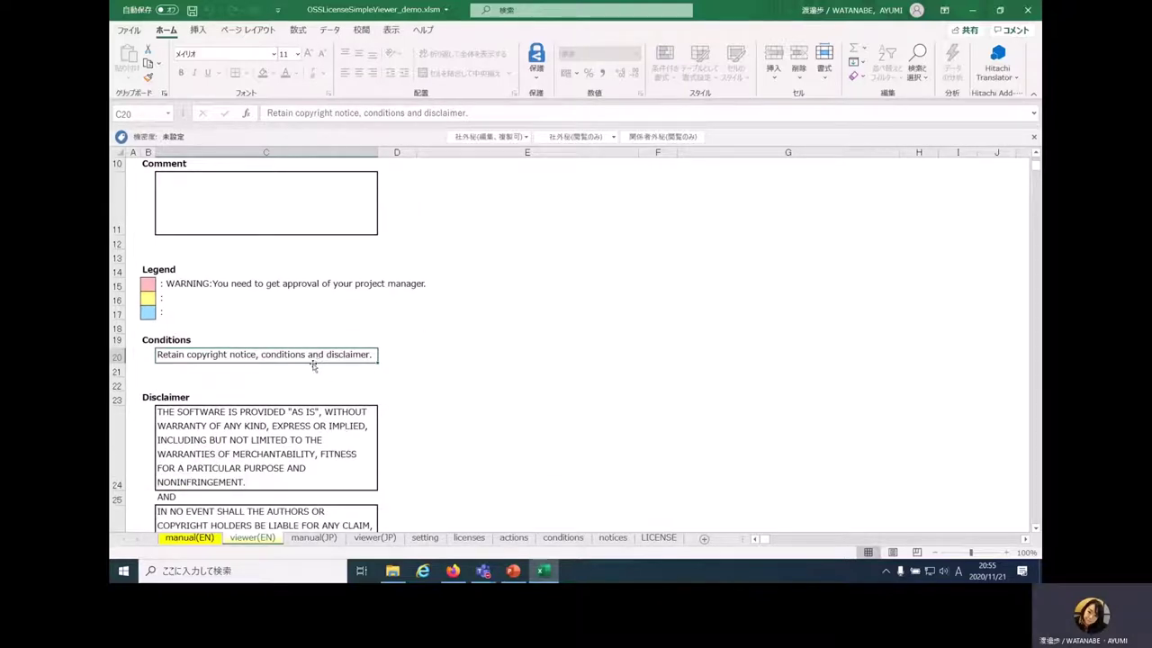
scroll(269, 365, down, 1)
click(265, 365)
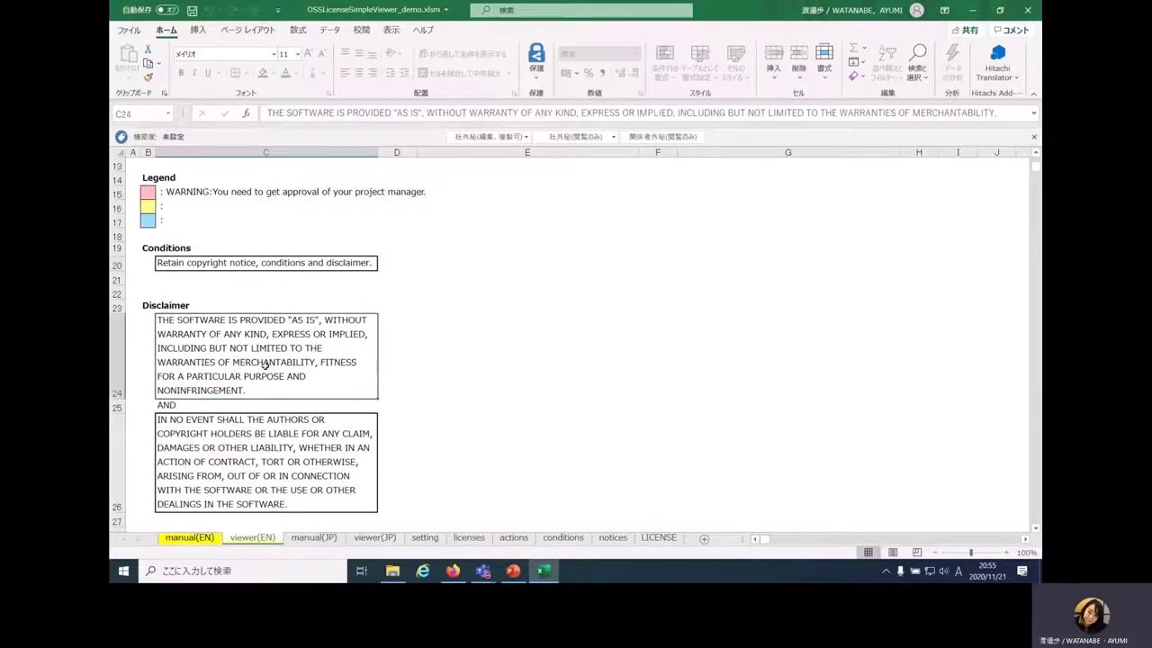
click(264, 448)
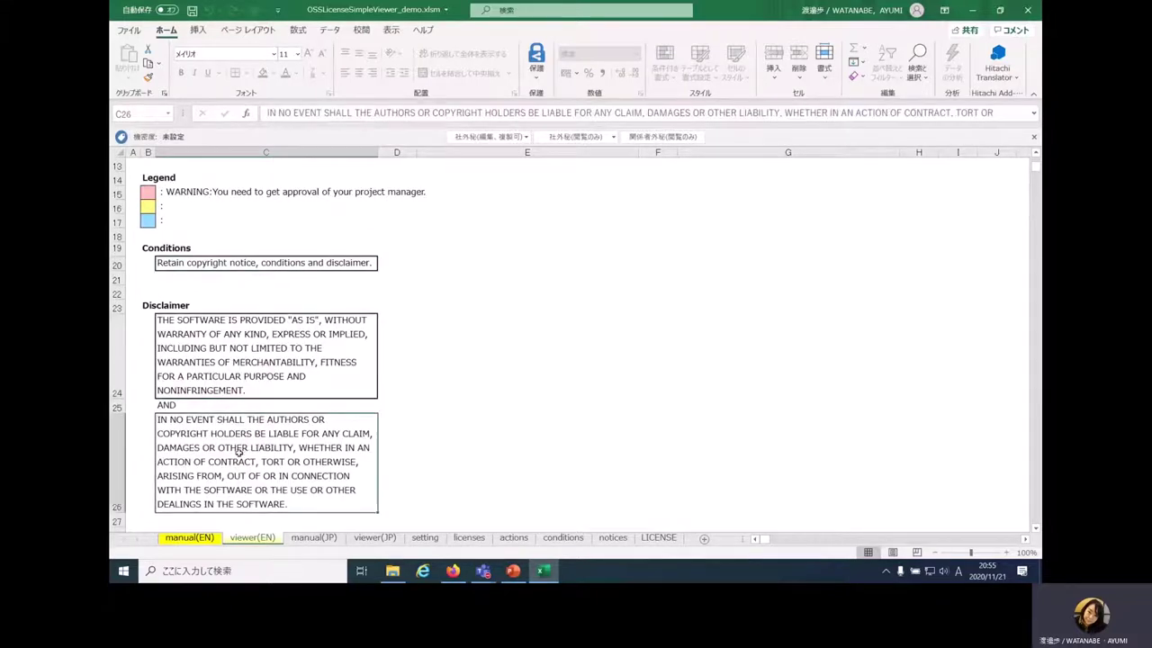
scroll(233, 459, up, 4)
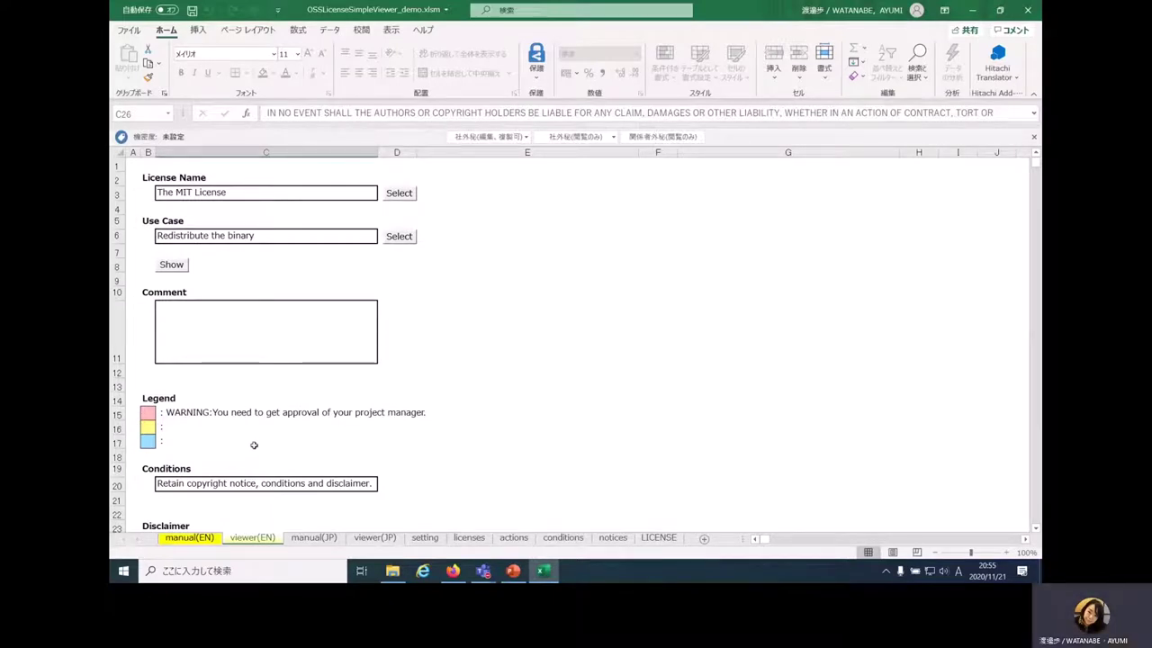
Change the license name to BSD 3-Clause "New" or "Revised" License.
click(400, 196)
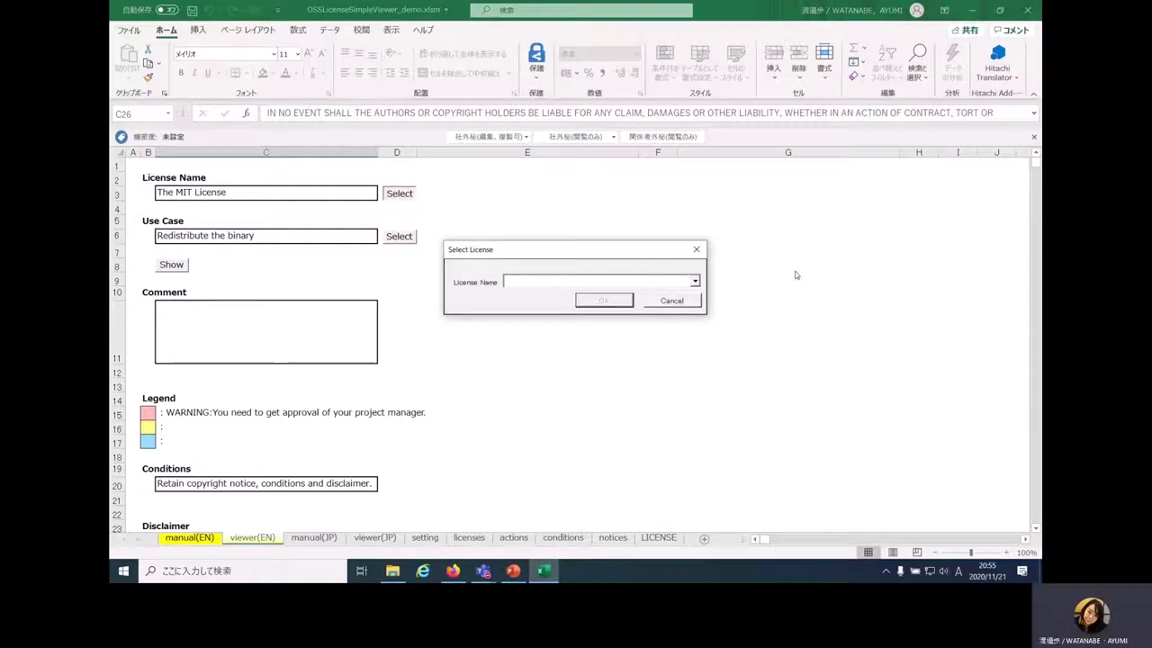
key(Down)
key(Down)
key(Down)
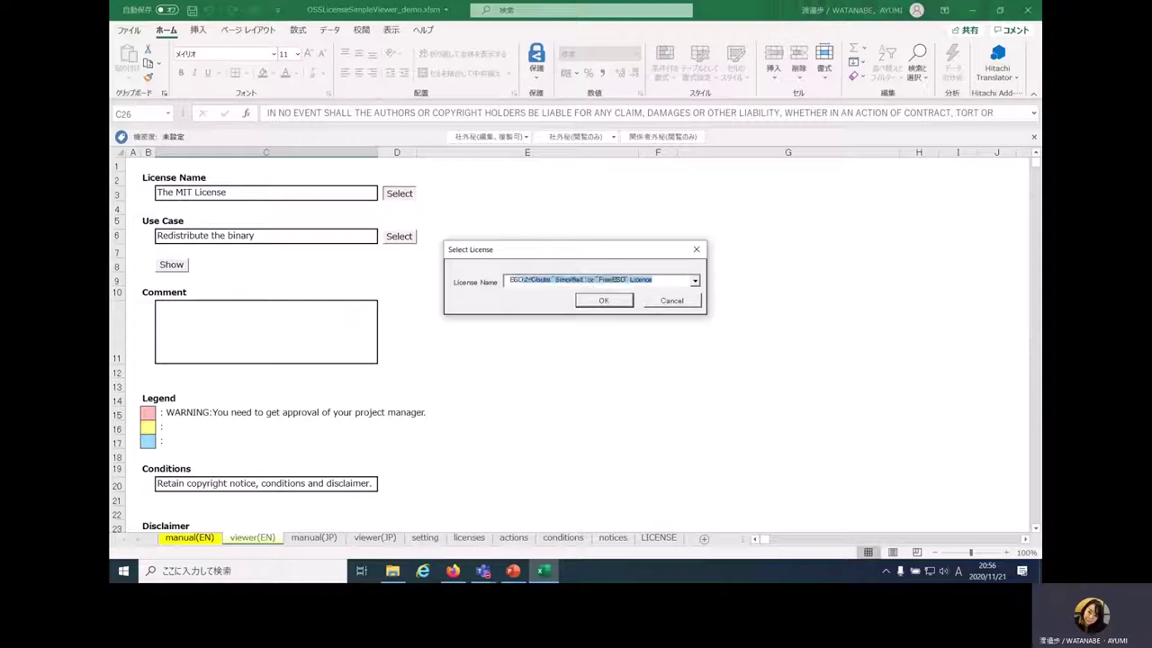
click(694, 281)
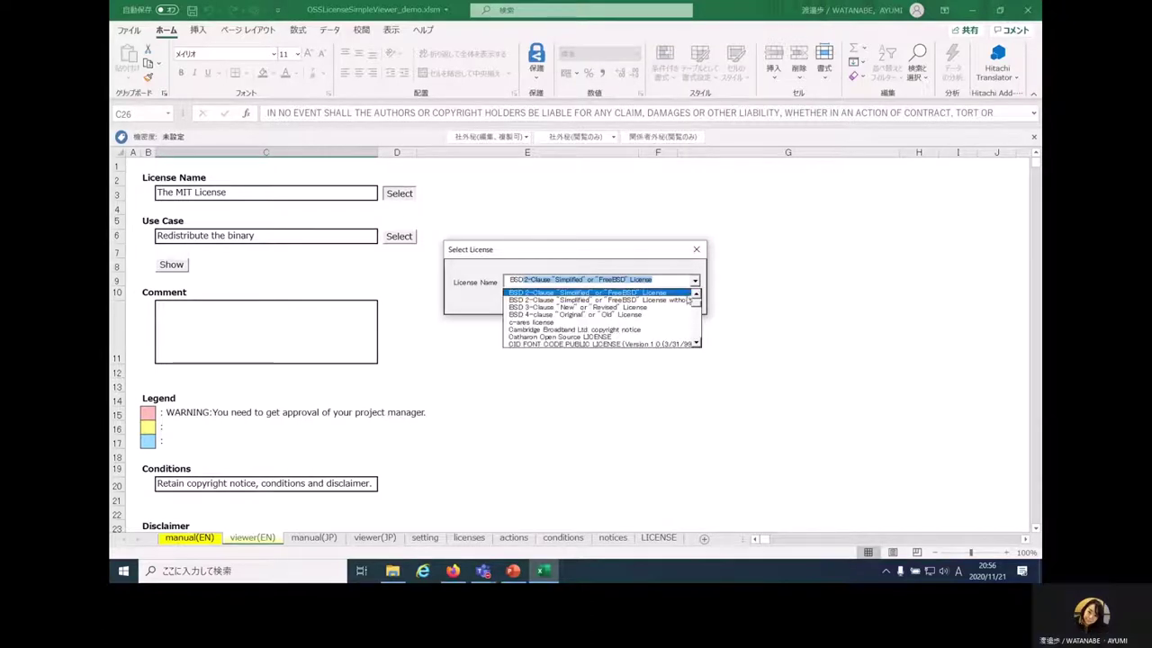
click(636, 308)
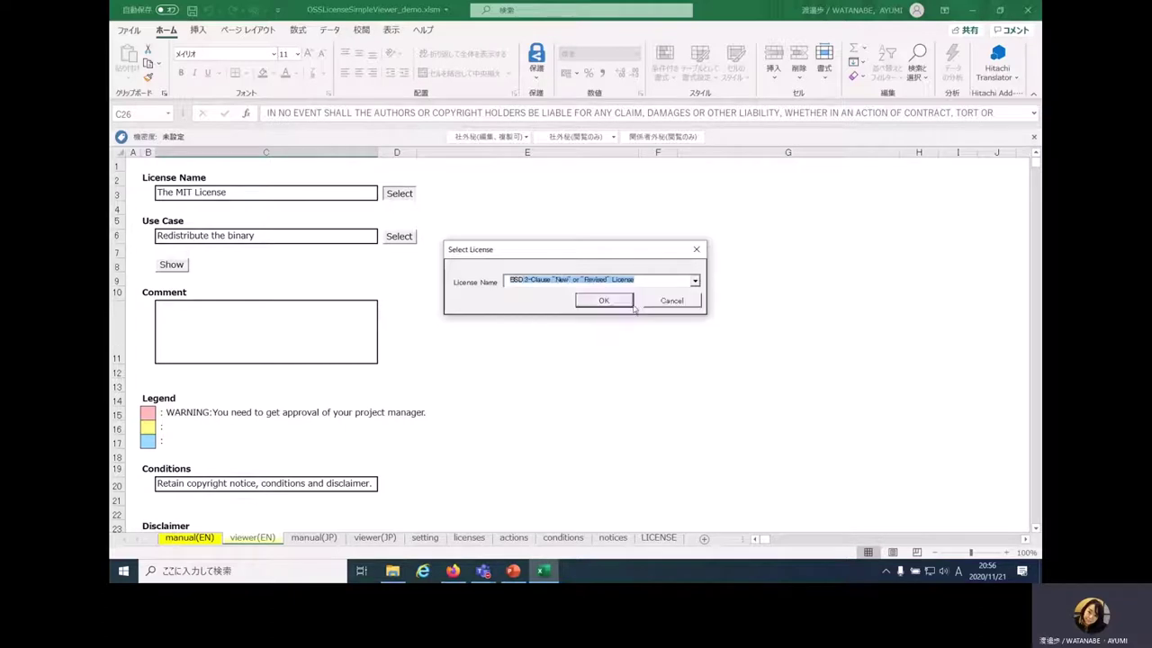
click(603, 301)
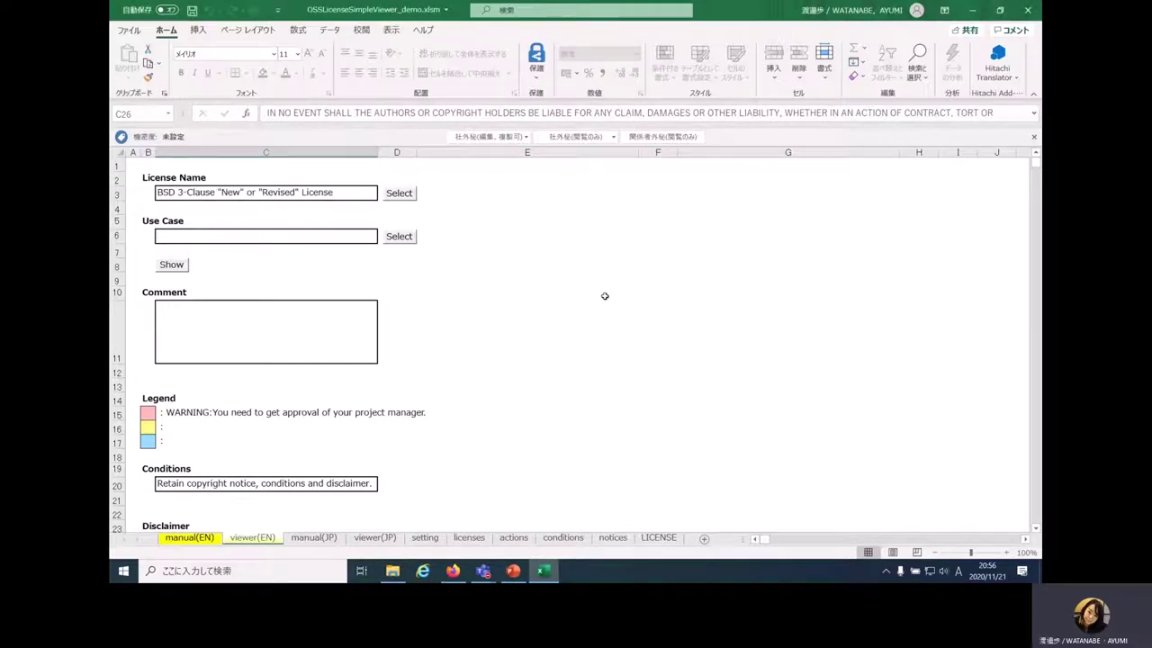
Set the use case to "Redistribute the binary" and show the matching conditions and disclaimers for the BSD 3-Clause license.
click(402, 238)
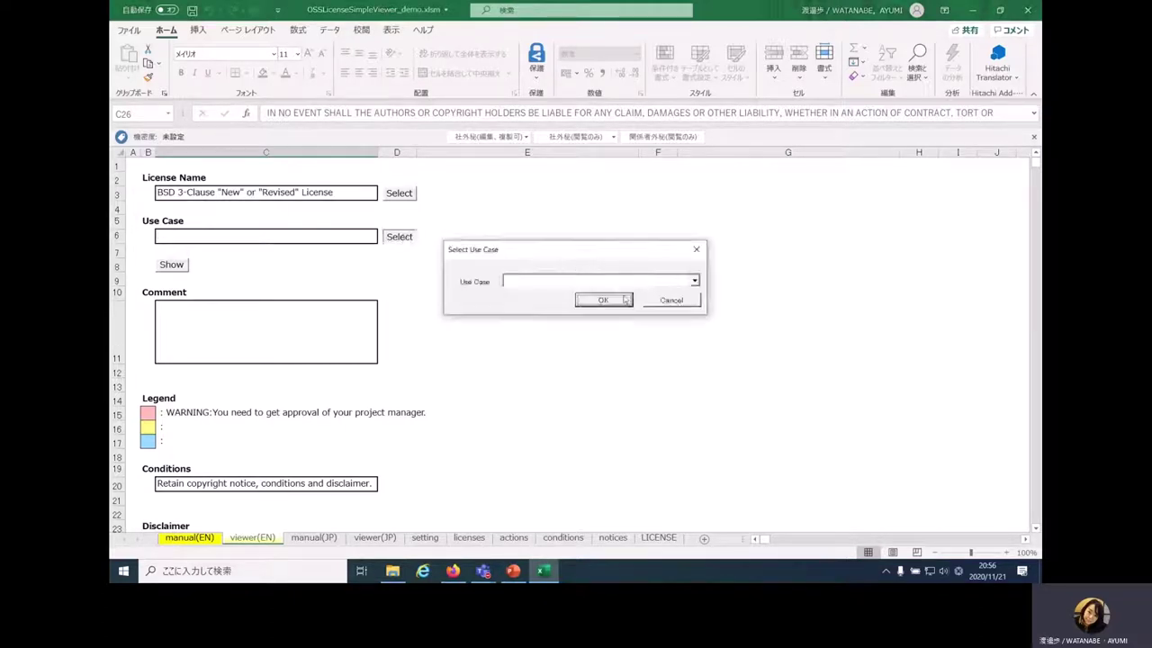
click(695, 280)
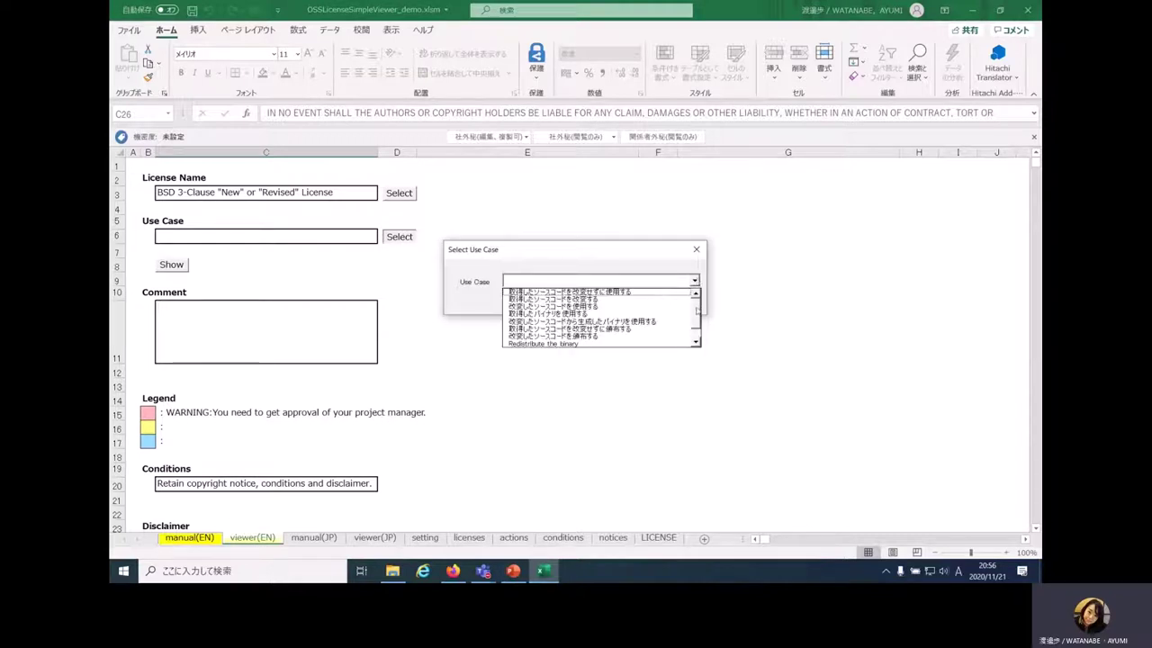
scroll(693, 317, down, 2)
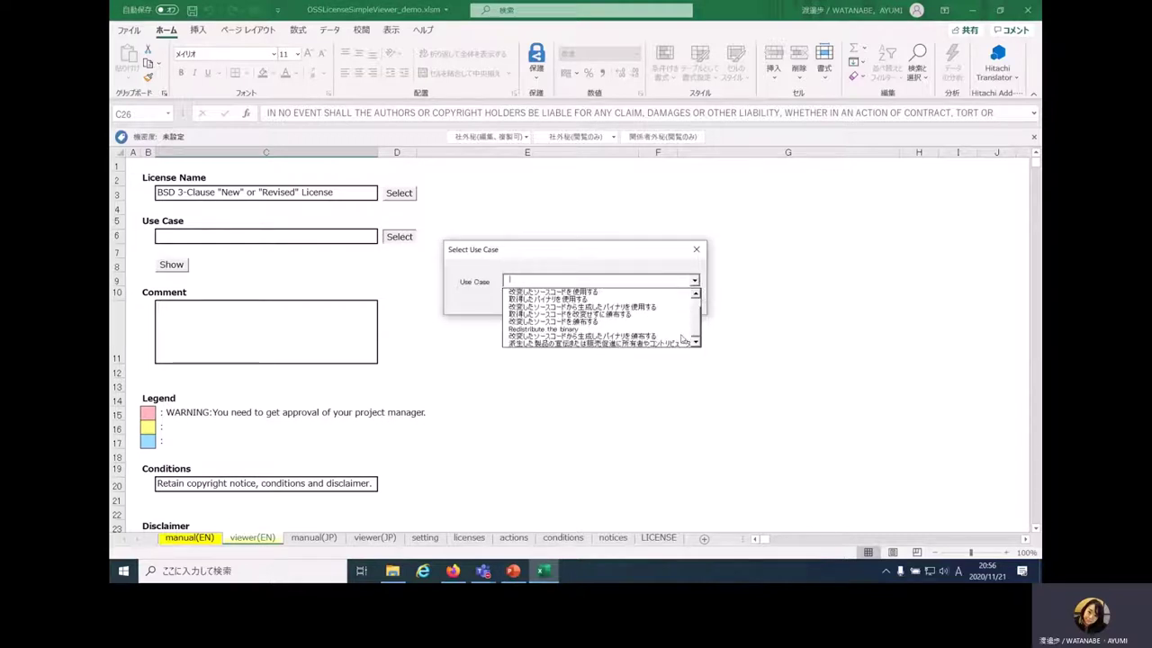
scroll(695, 337, up, 2)
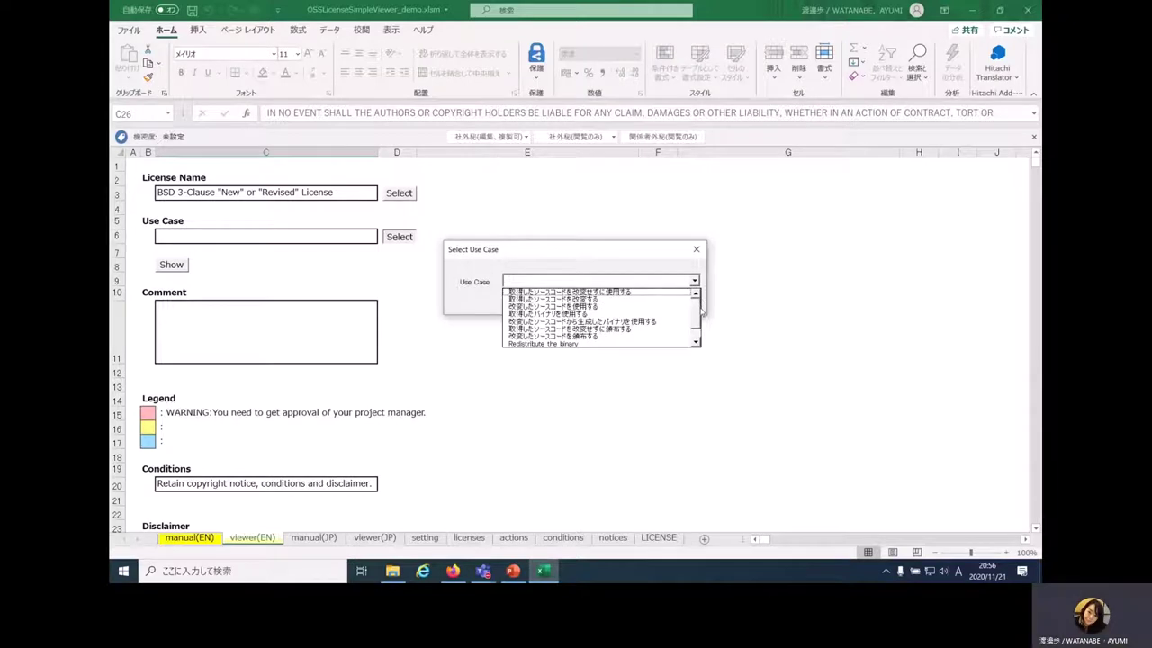
scroll(630, 324, down, 1)
click(594, 335)
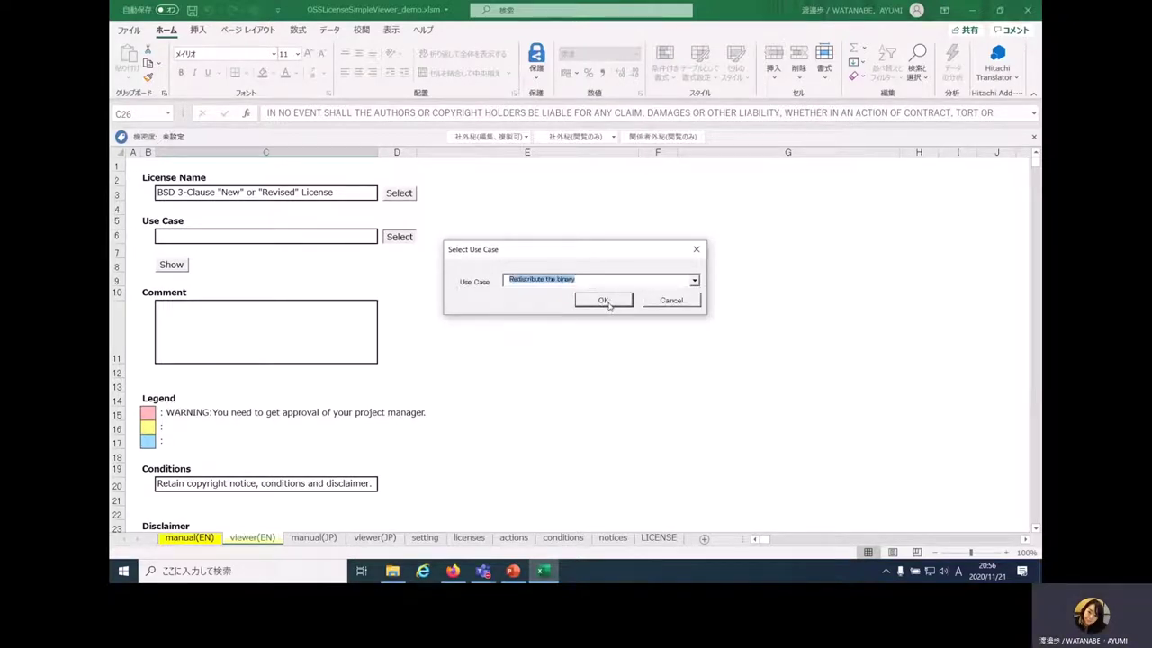
click(603, 300)
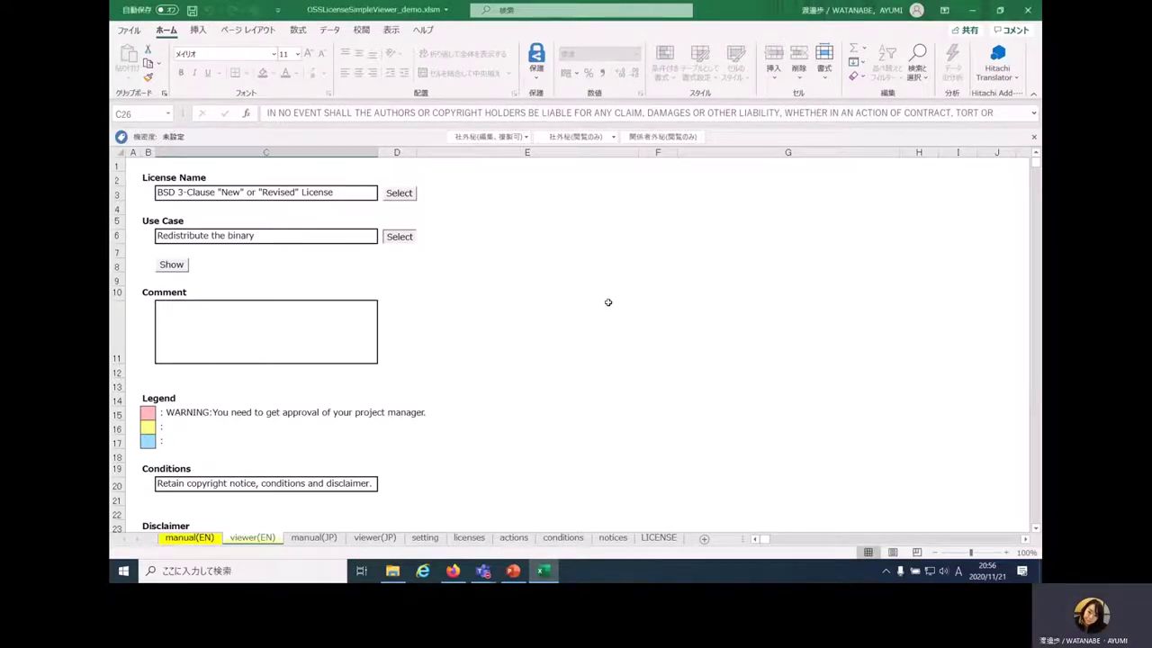
click(165, 265)
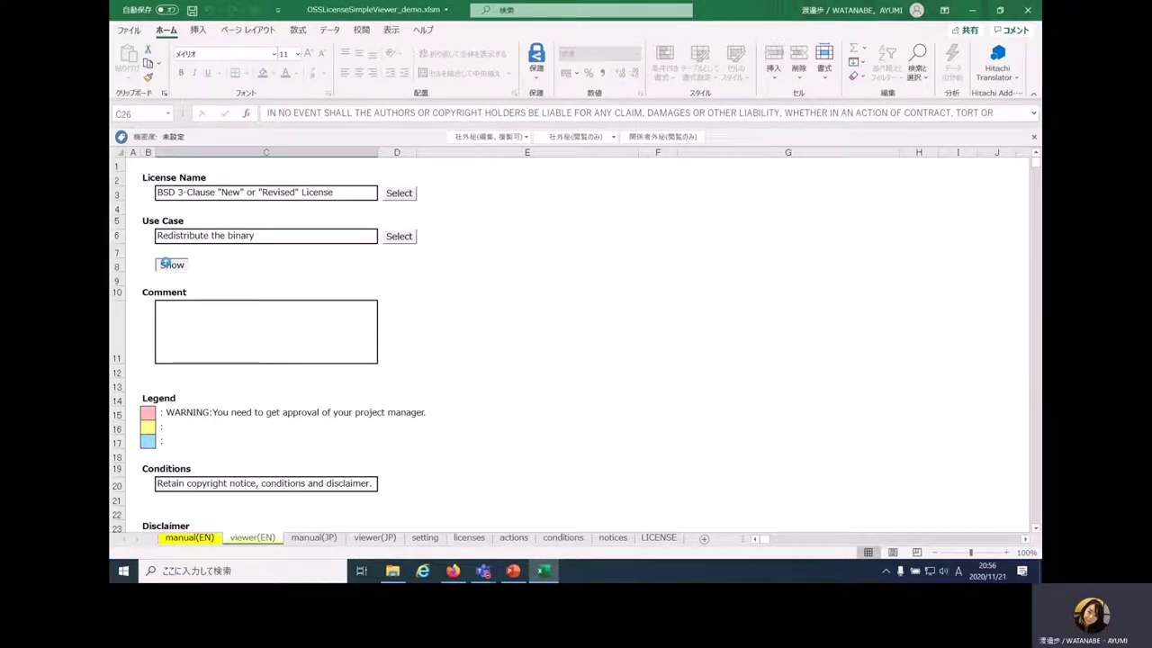
Examine the conditions entry and both disclaimer texts listed for redistributing the binary under the BSD 3-Clause license.
scroll(435, 396, down, 1)
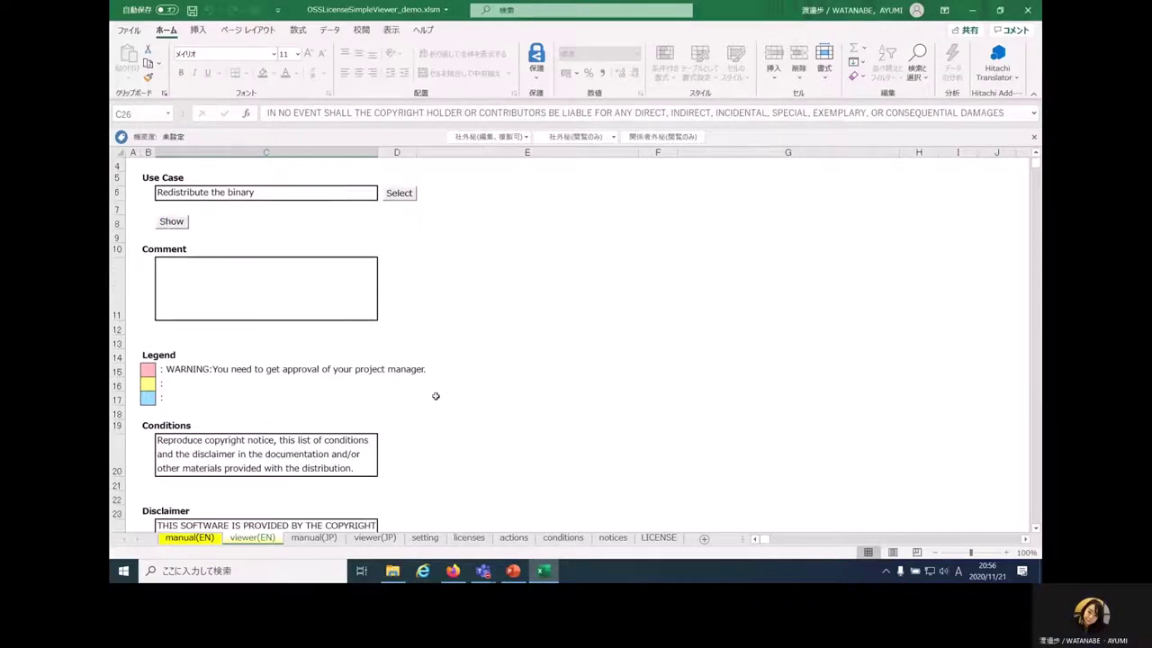
scroll(194, 467, up, 1)
click(193, 487)
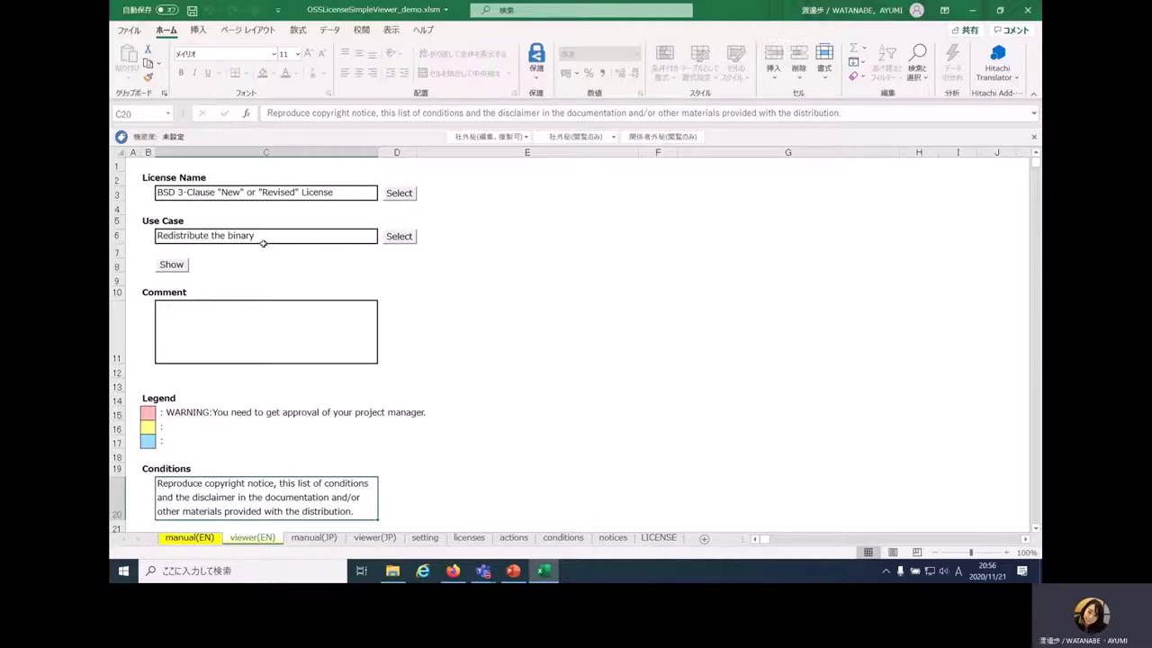
scroll(263, 243, down, 3)
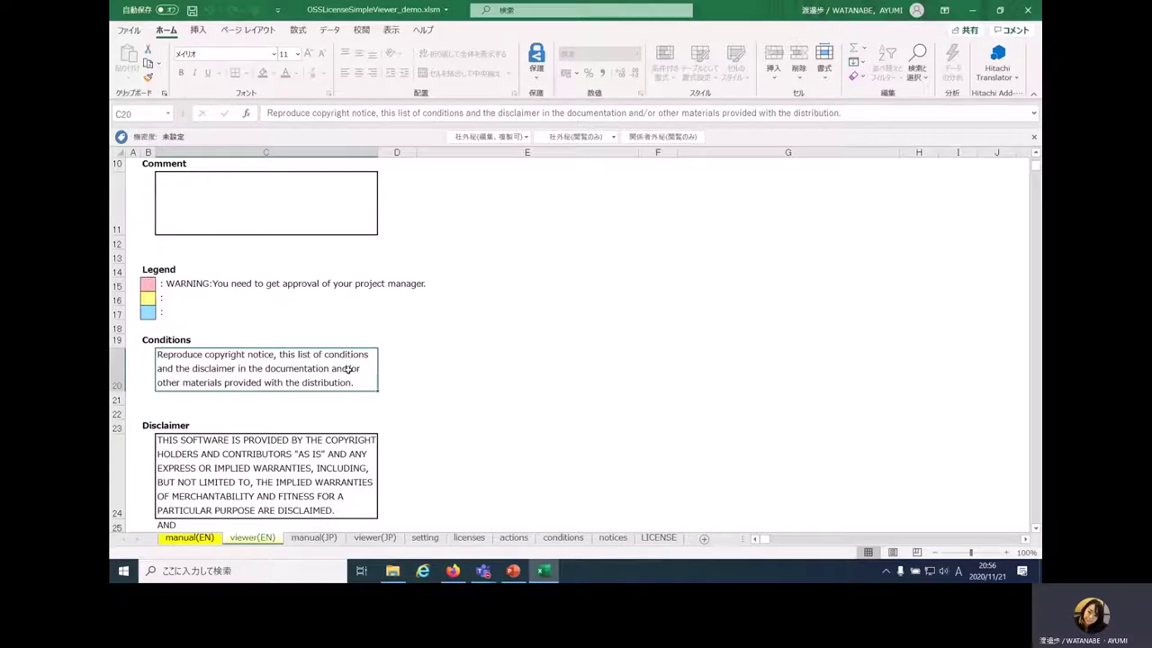
scroll(316, 415, down, 2)
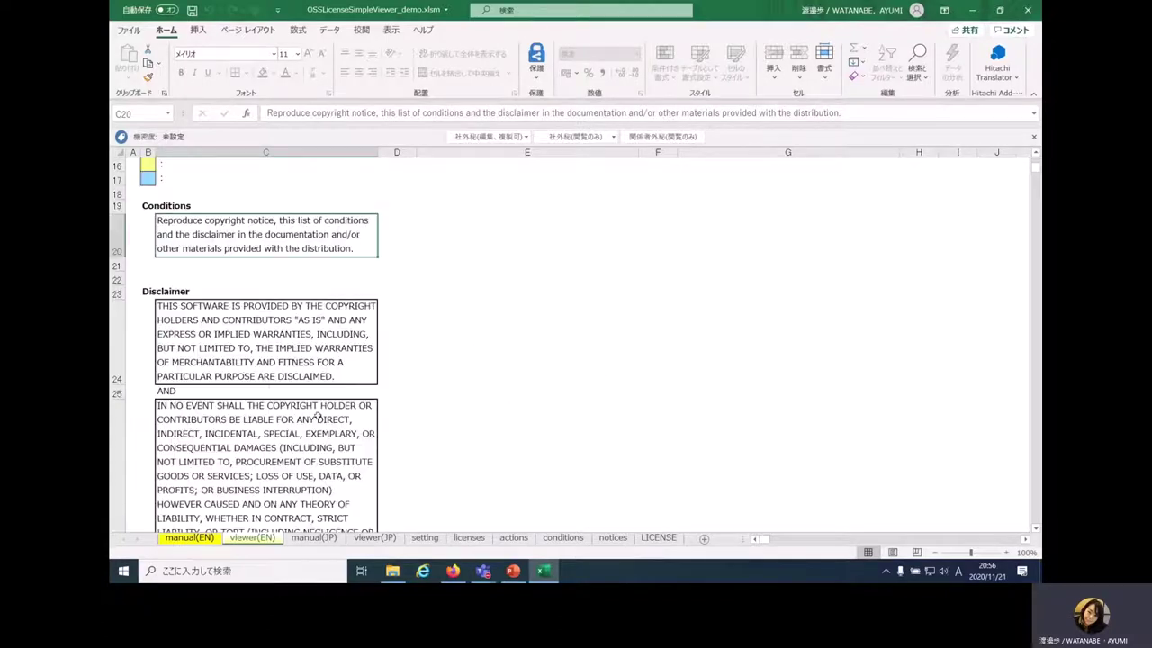
click(258, 360)
click(226, 457)
scroll(227, 460, down, 4)
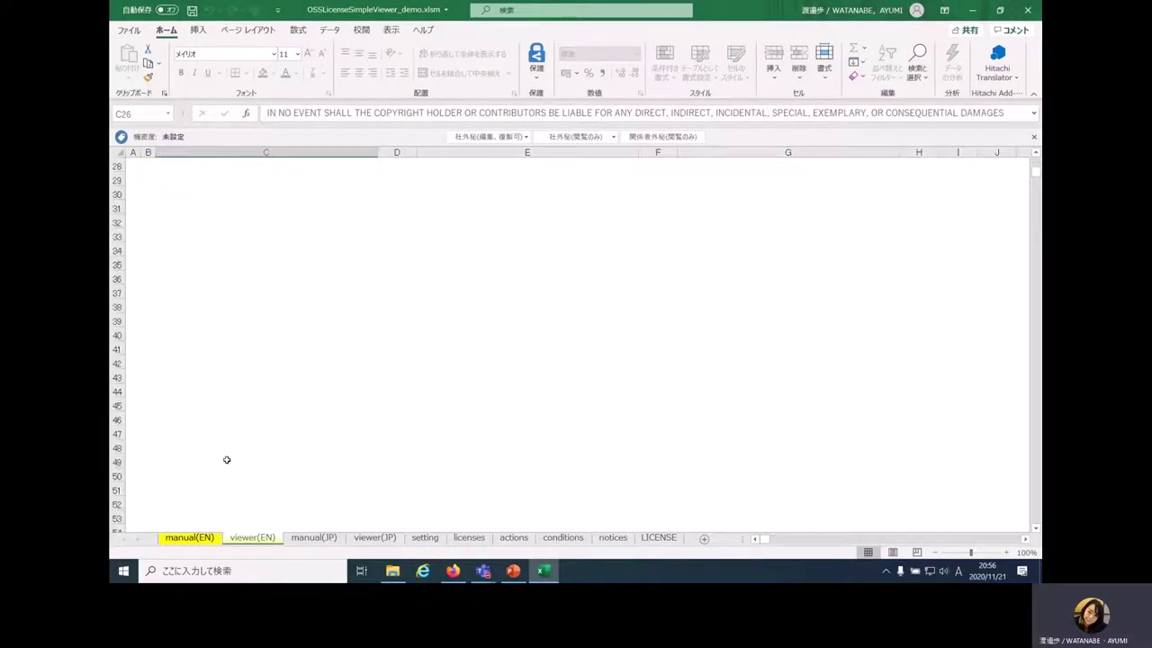
scroll(227, 460, up, 9)
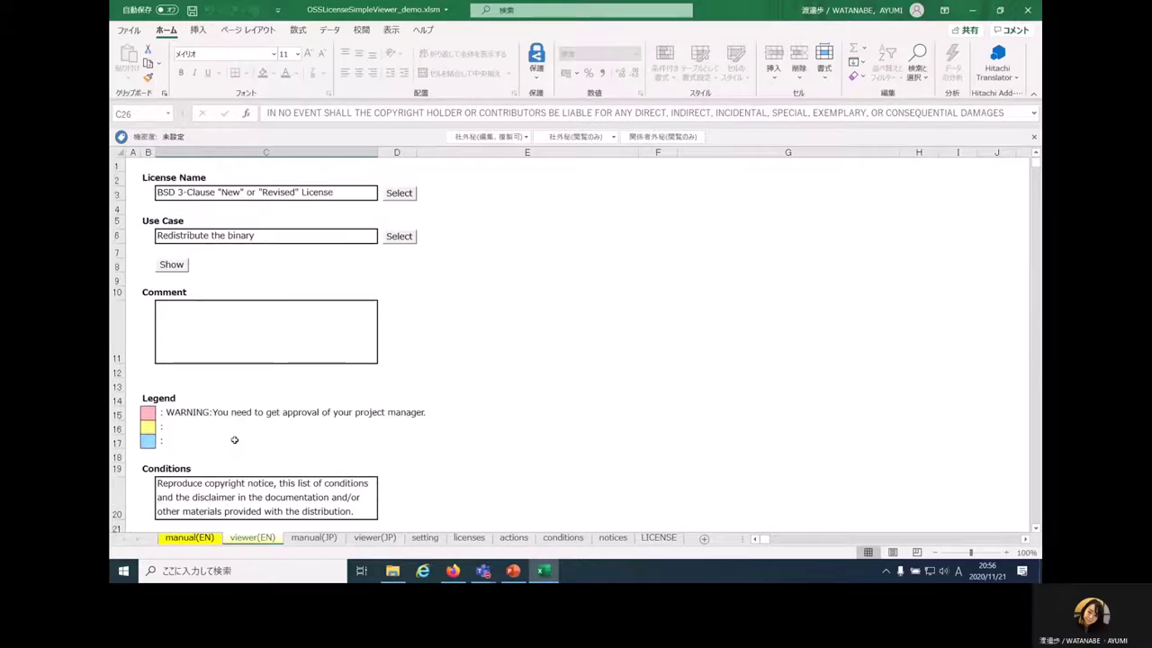
Change the license name to GNU General Public License Version 2.
click(401, 193)
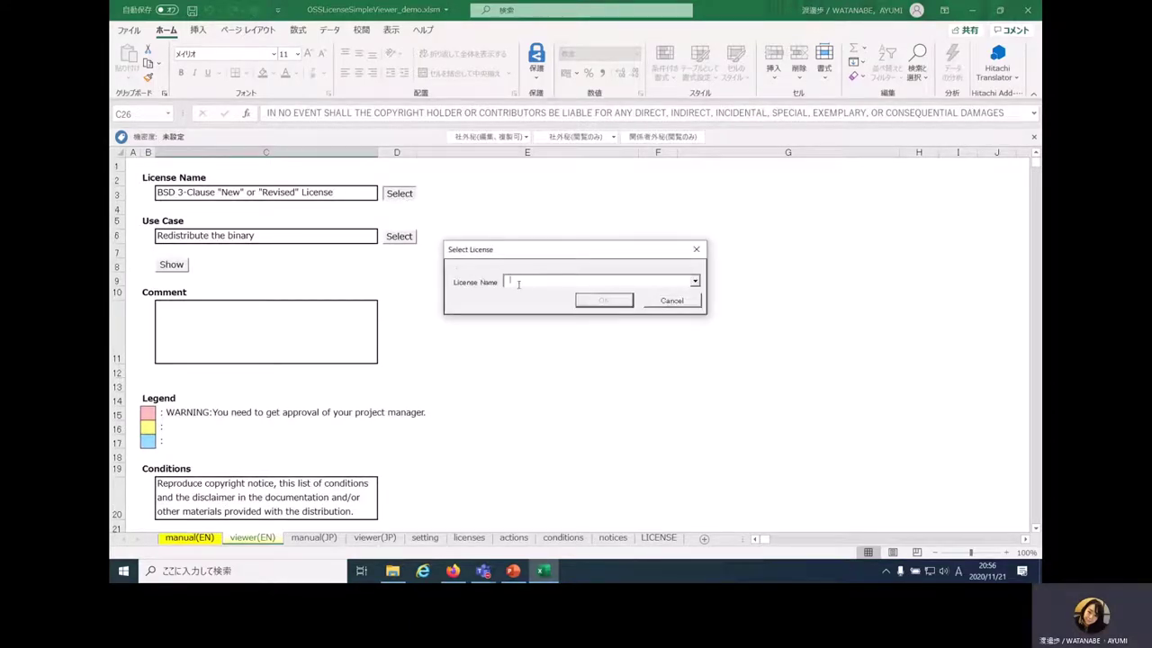
text(G)
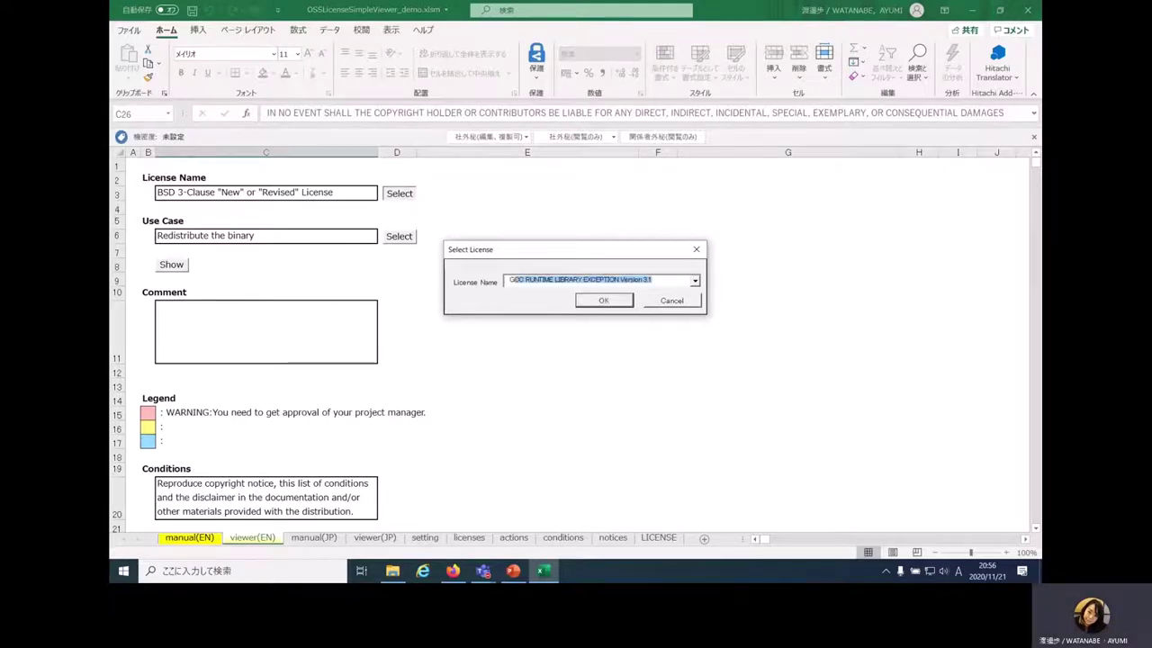
text(NU)
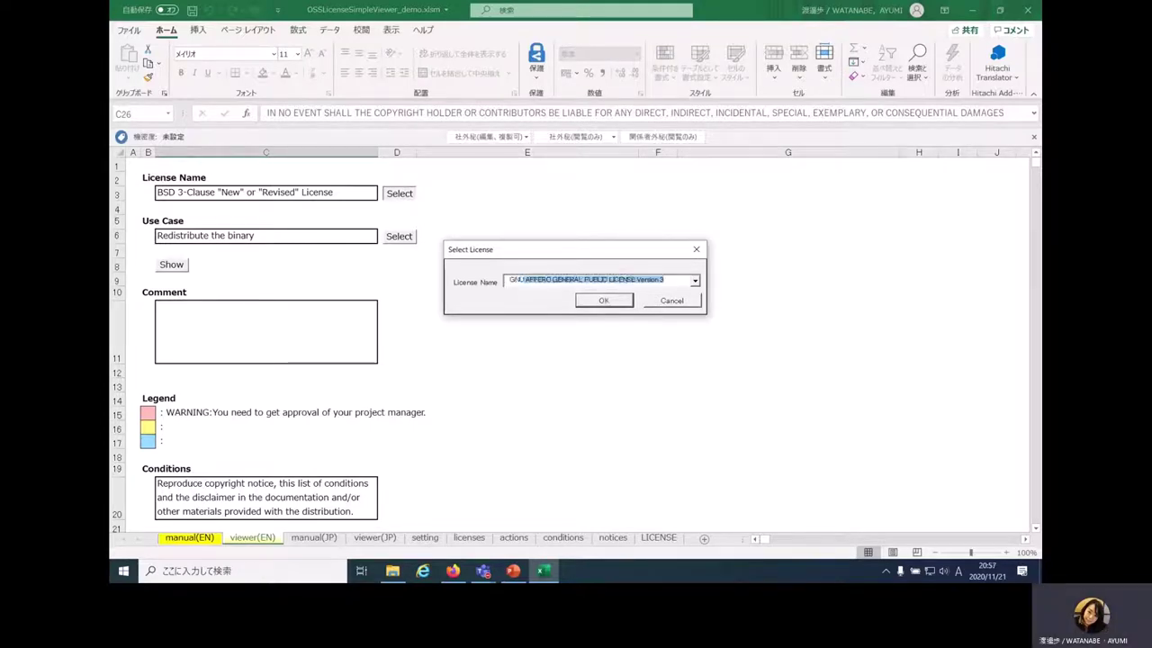
text( General Public License Version 1)
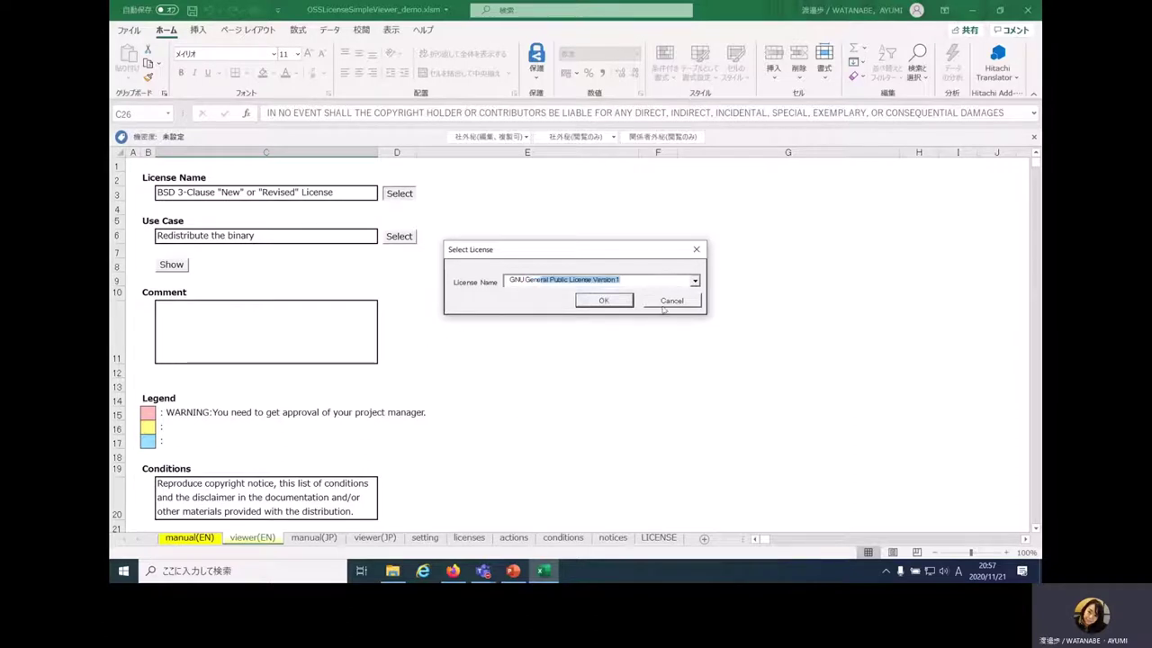
click(696, 281)
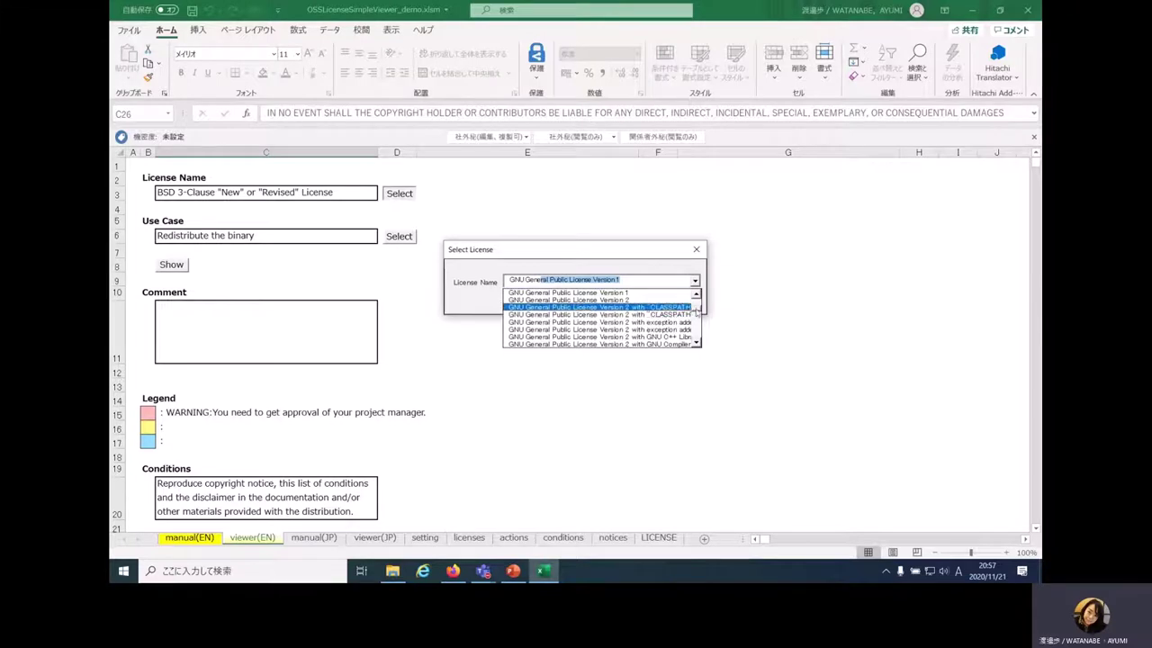
click(651, 300)
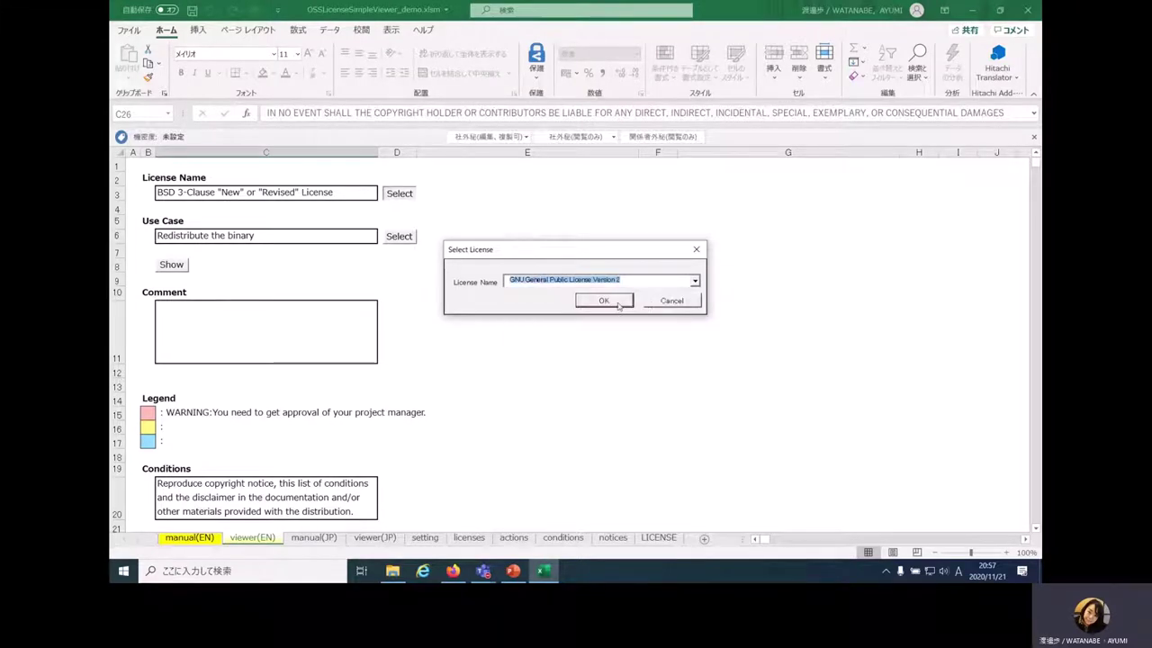
click(616, 301)
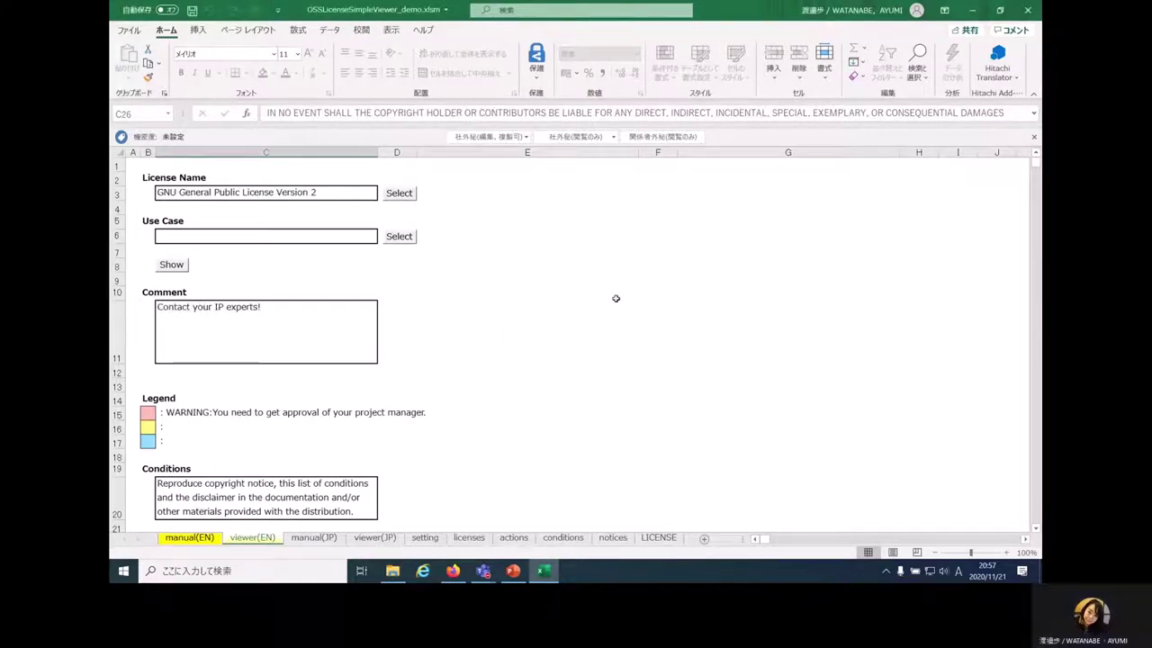
Set the use case to "Redistribute binary" and show the matching conditions and disclaimers for GNU General Public License Version 2.
click(407, 238)
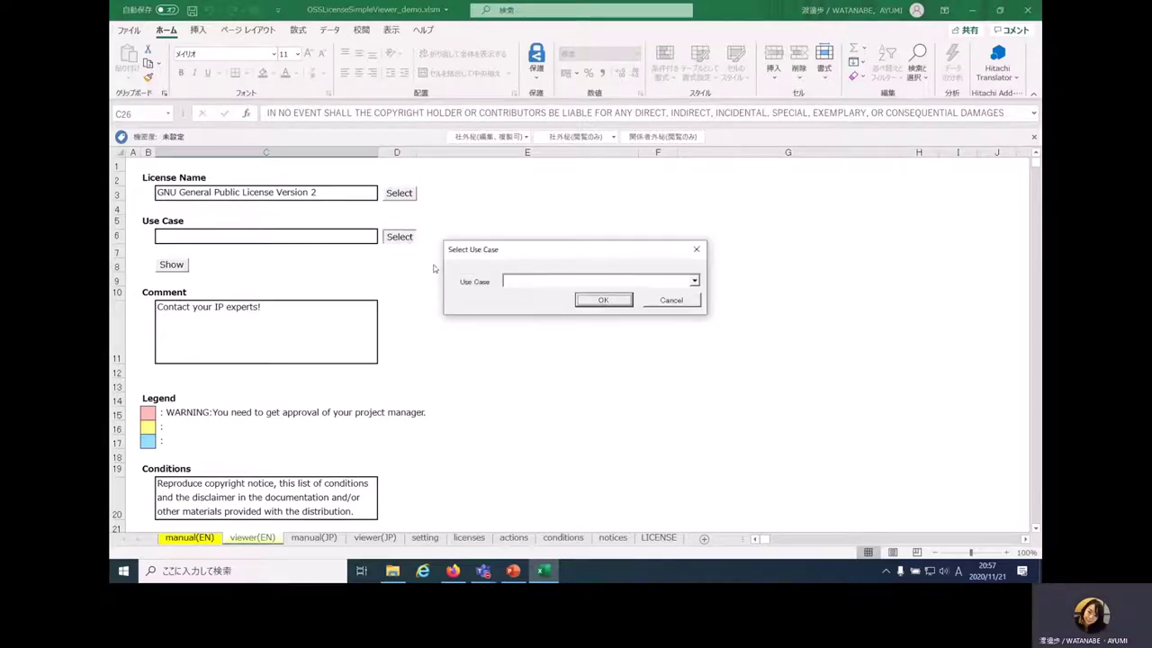
click(694, 282)
scroll(694, 309, down, 2)
scroll(694, 309, up, 2)
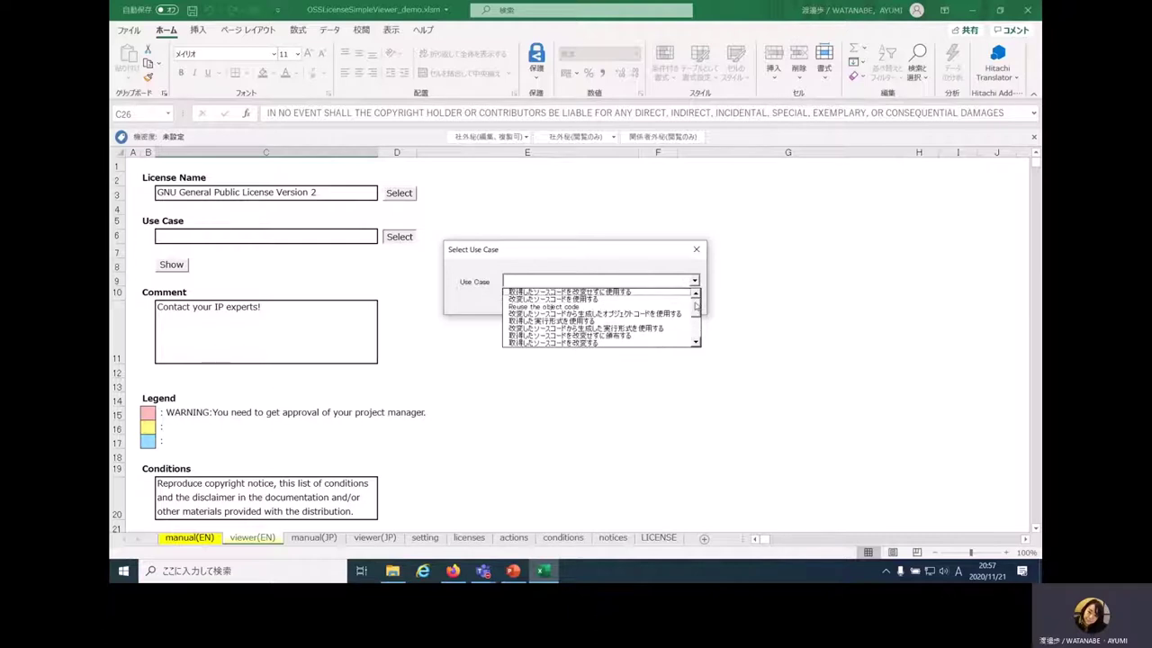
scroll(695, 306, down, 2)
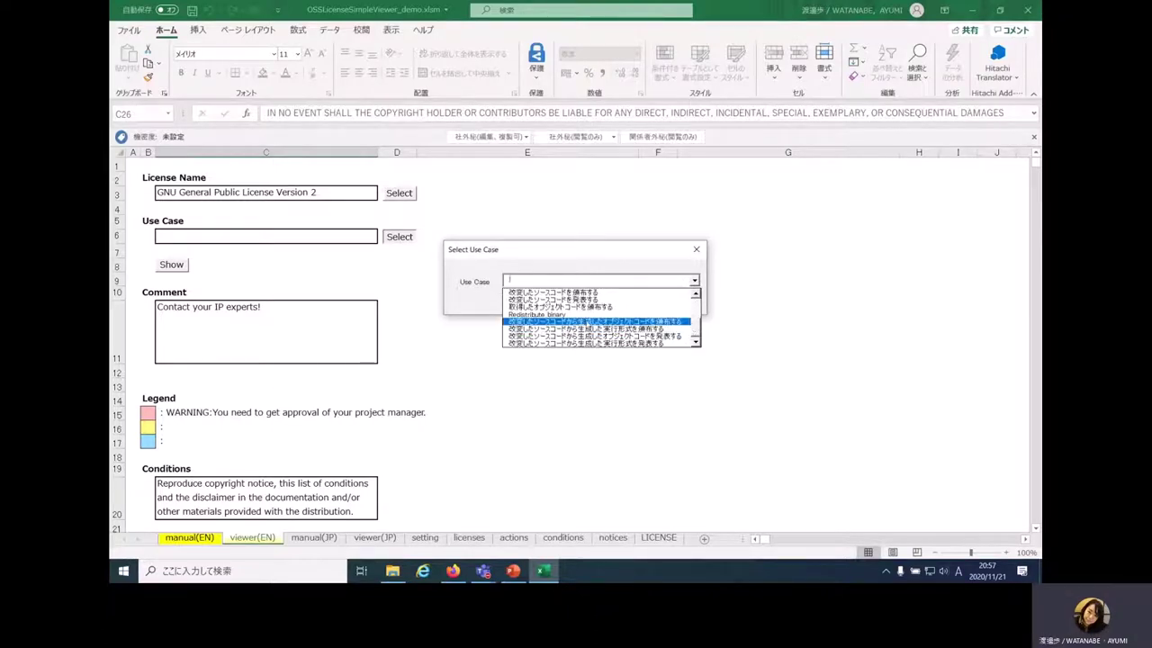
click(587, 322)
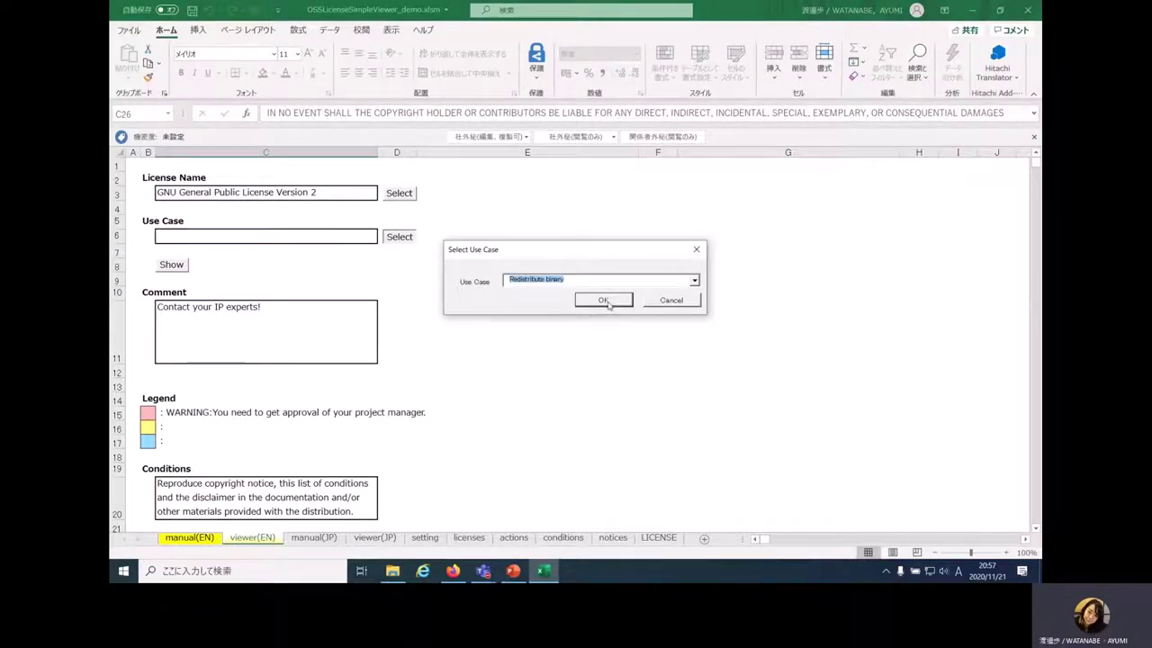
click(603, 300)
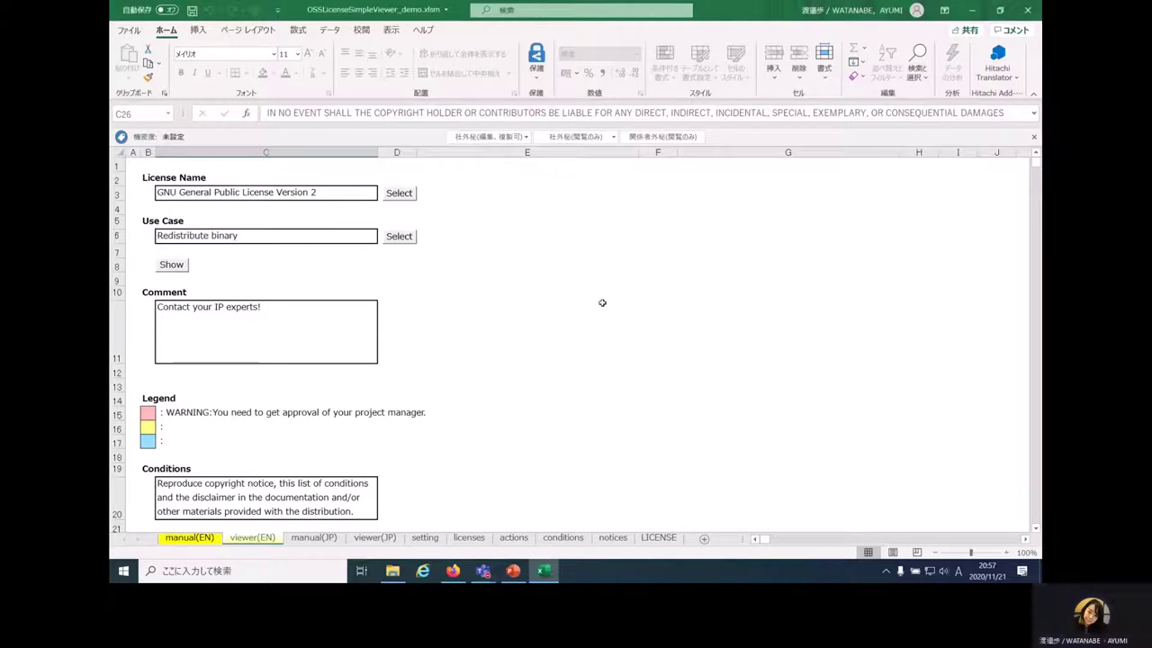
scroll(587, 301, down, 3)
scroll(576, 297, up, 3)
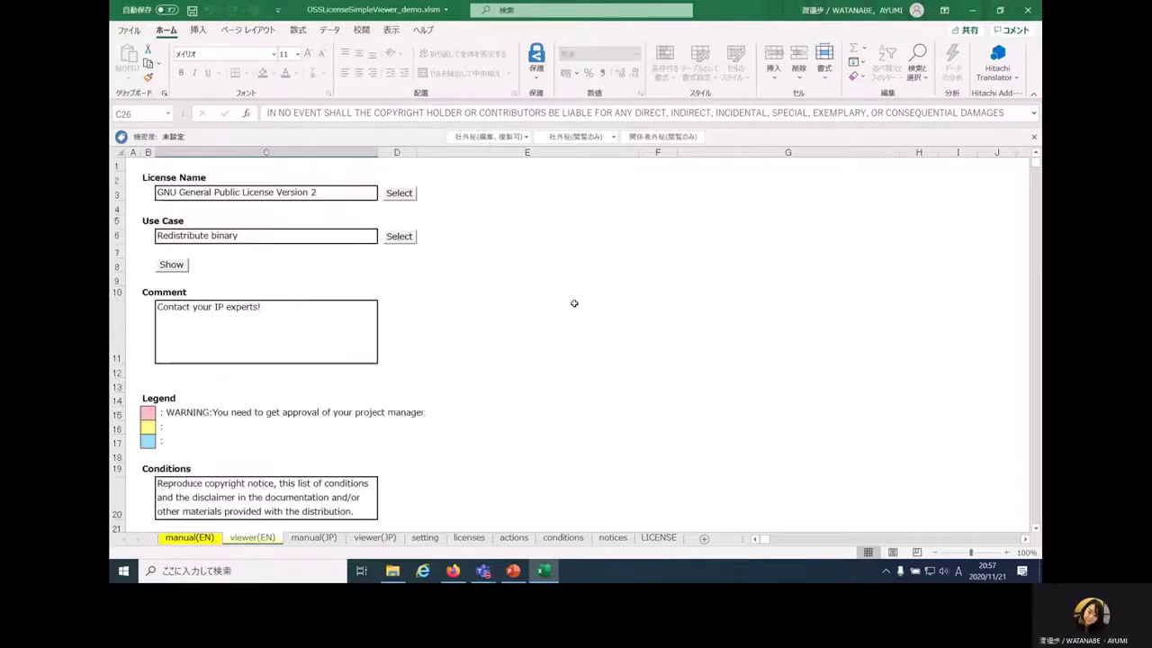
click(179, 268)
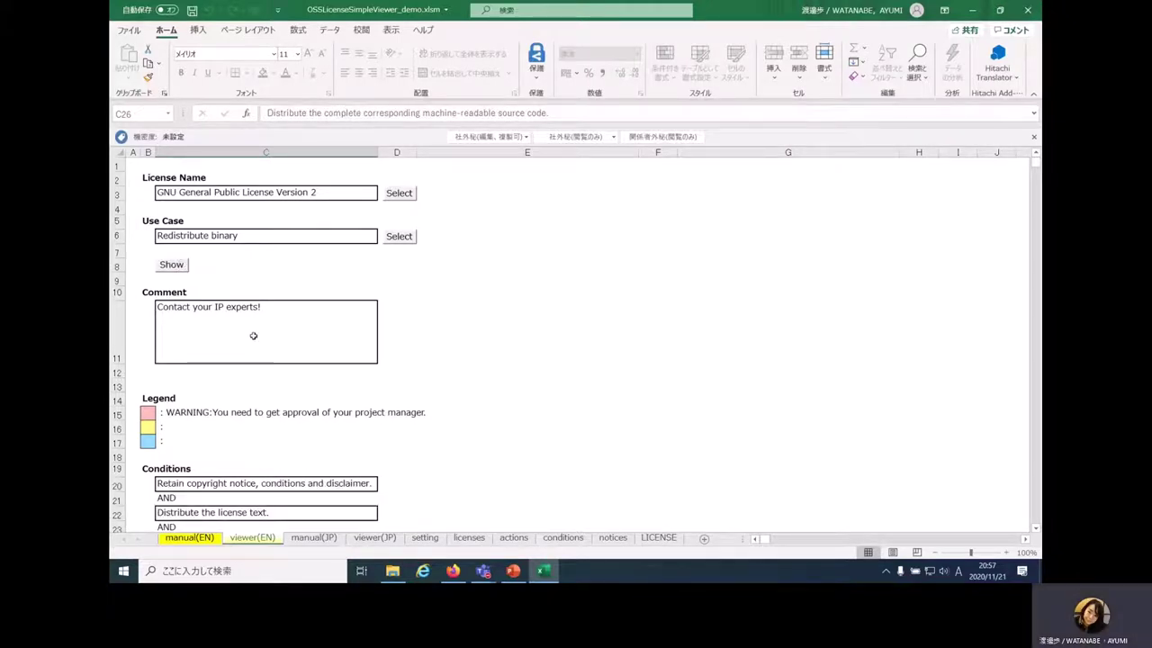
Inspect the viewer's Comment cell and its source, the Comment (EN) entry for GNU General Public License Version 2 on the licenses sheet.
click(203, 346)
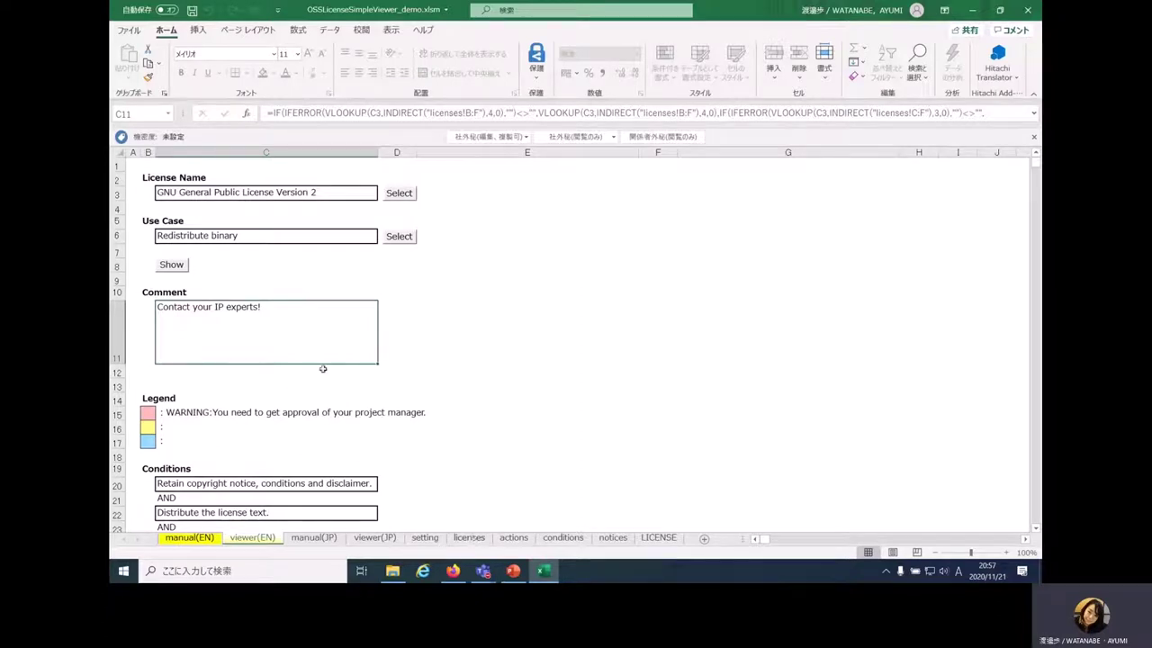
click(473, 537)
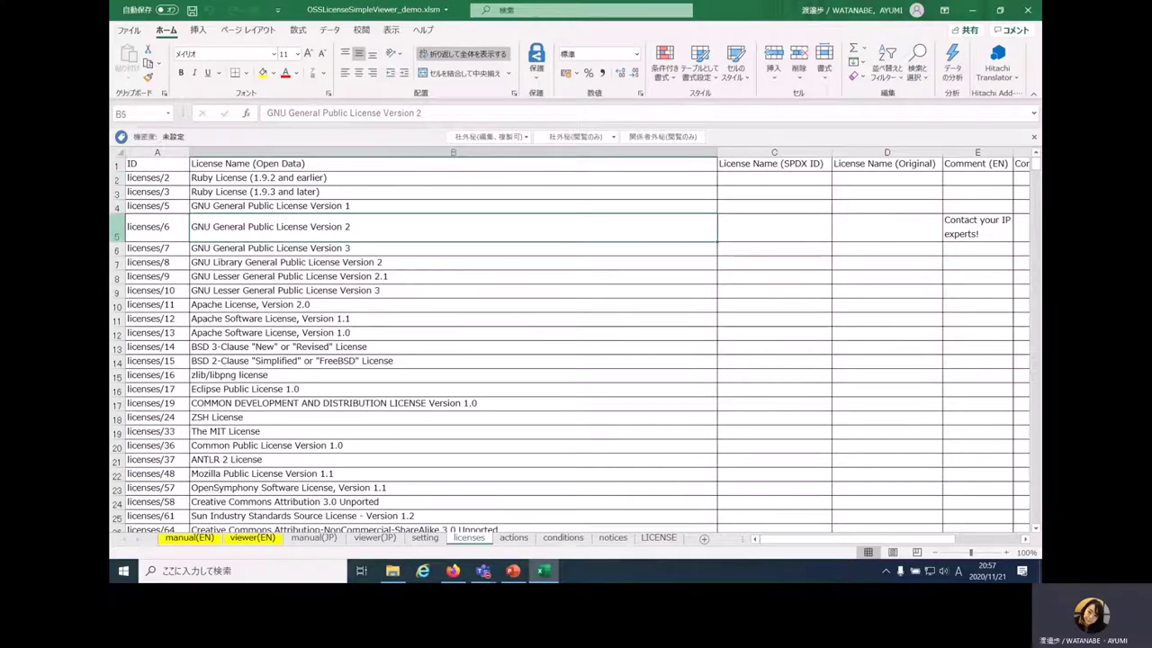
click(117, 227)
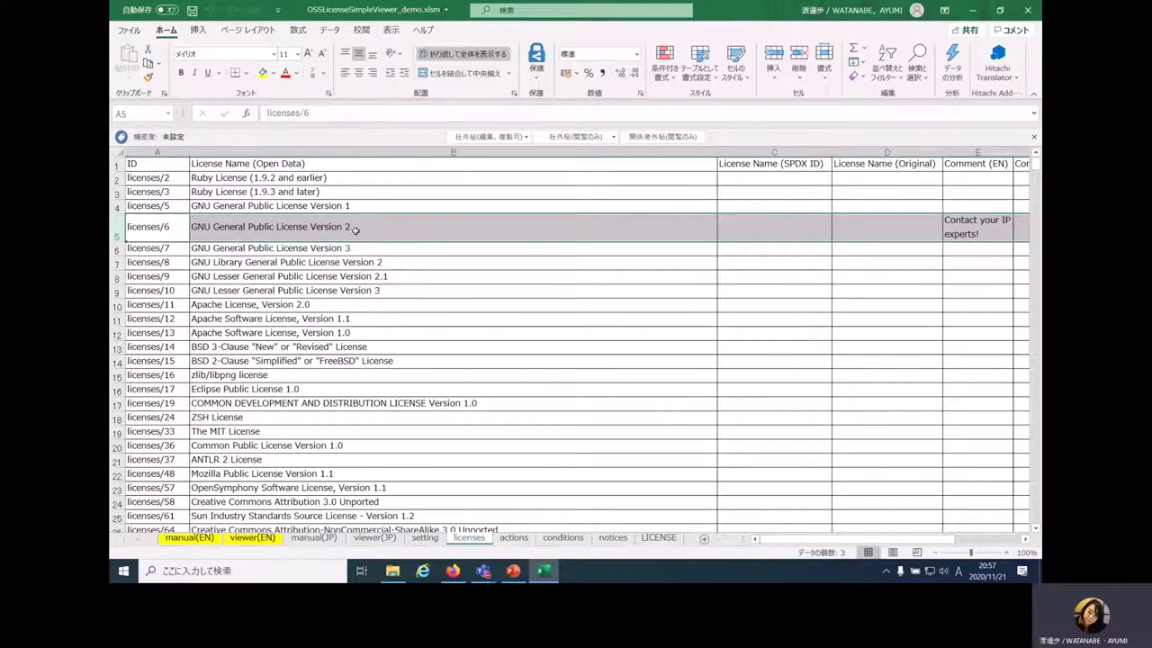
click(944, 224)
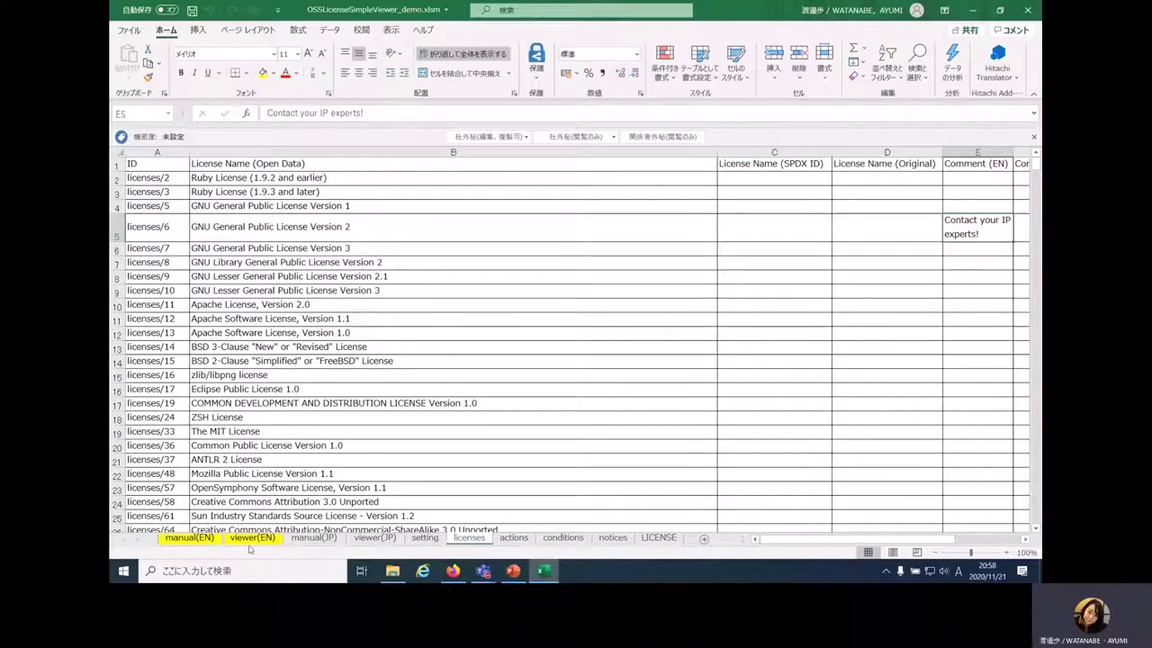
click(117, 226)
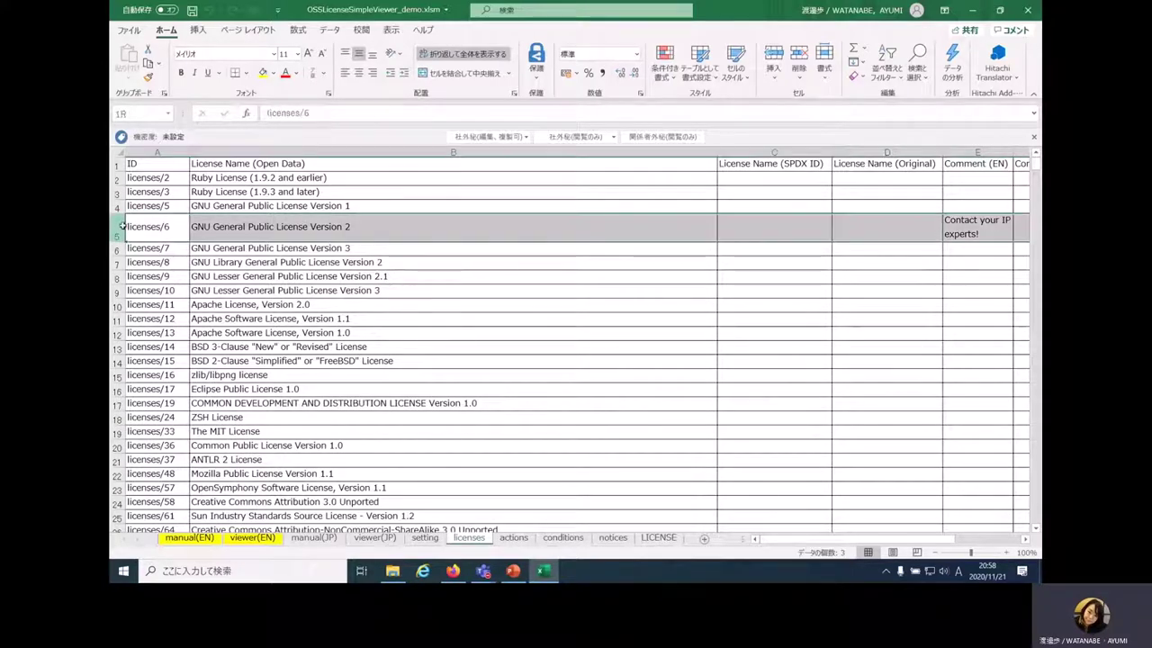
click(971, 225)
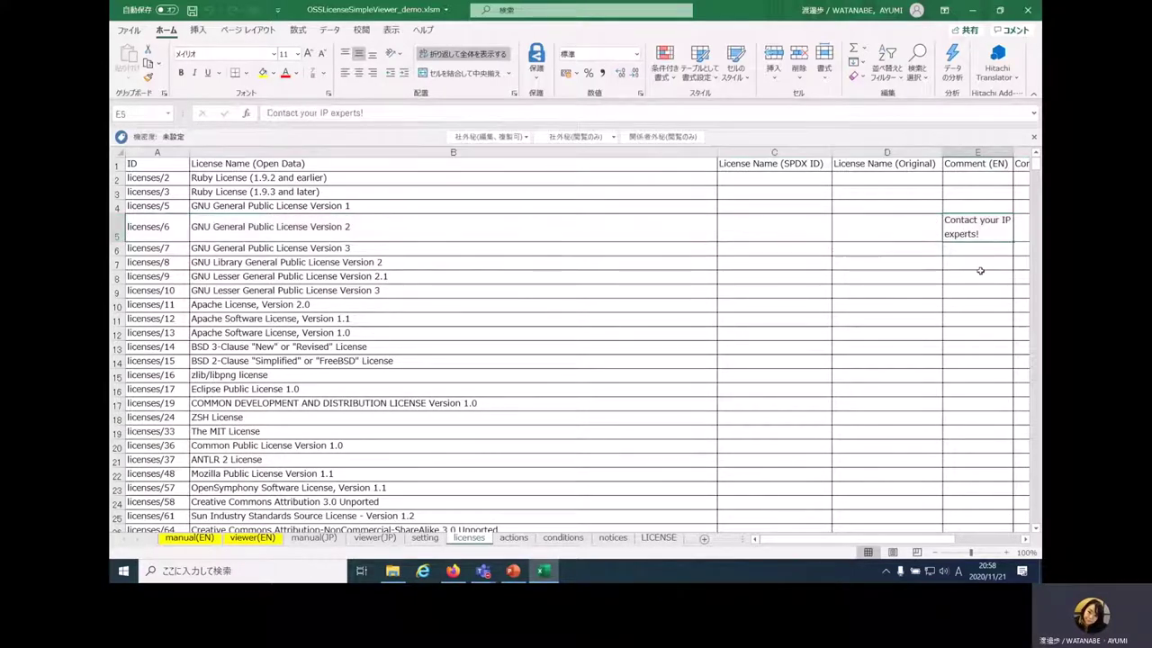
Return to the viewer(EN) sheet and examine the AND/OR conditions for redistributing a binary under GNU General Public License Version 2.
click(261, 539)
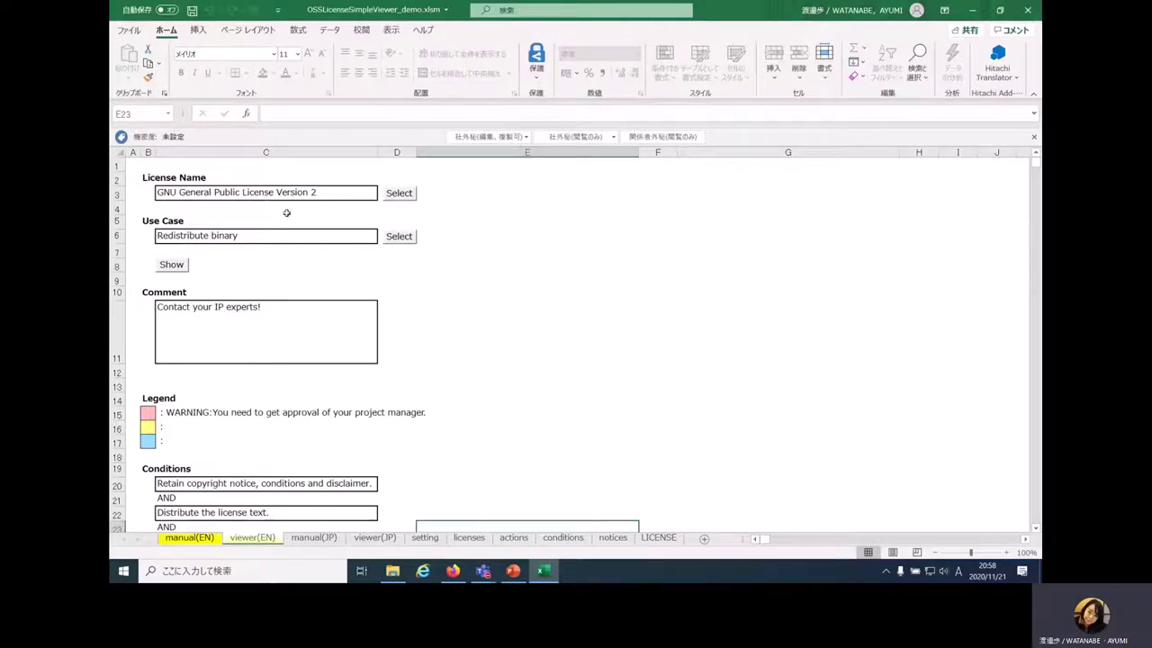
scroll(426, 365, down, 1)
scroll(428, 362, down, 3)
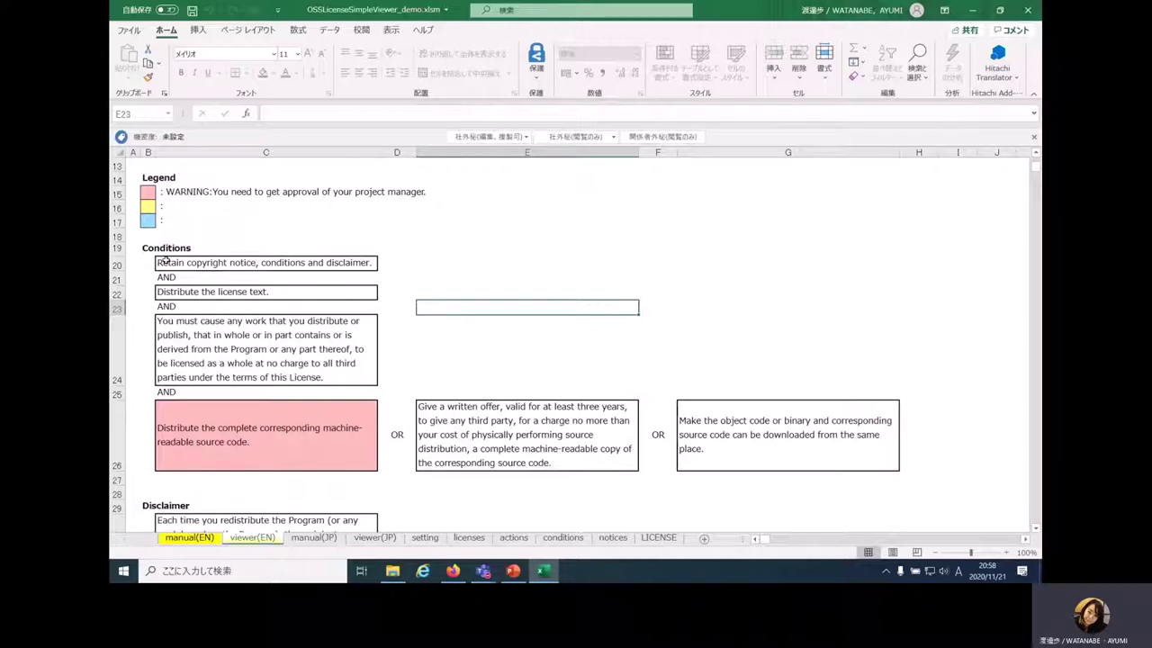
Examine the AND-linked conditions in C20 to C26 one by one, and the OR alternatives for providing source code in C26, E26 and G26.
click(213, 264)
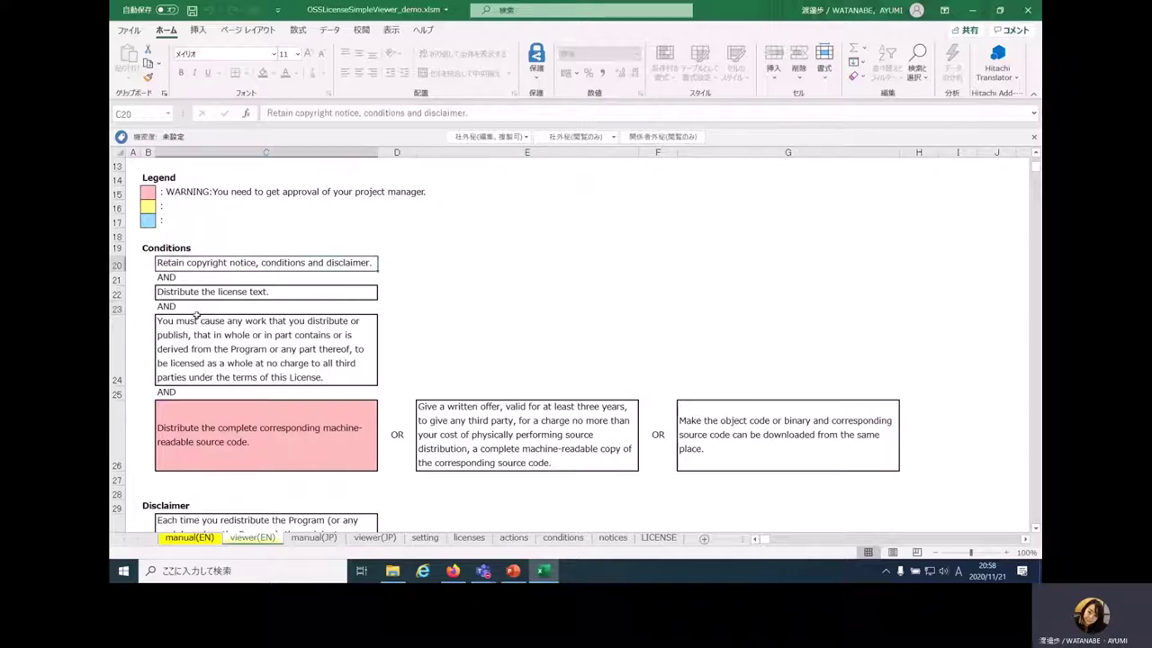
click(205, 295)
click(203, 325)
click(221, 453)
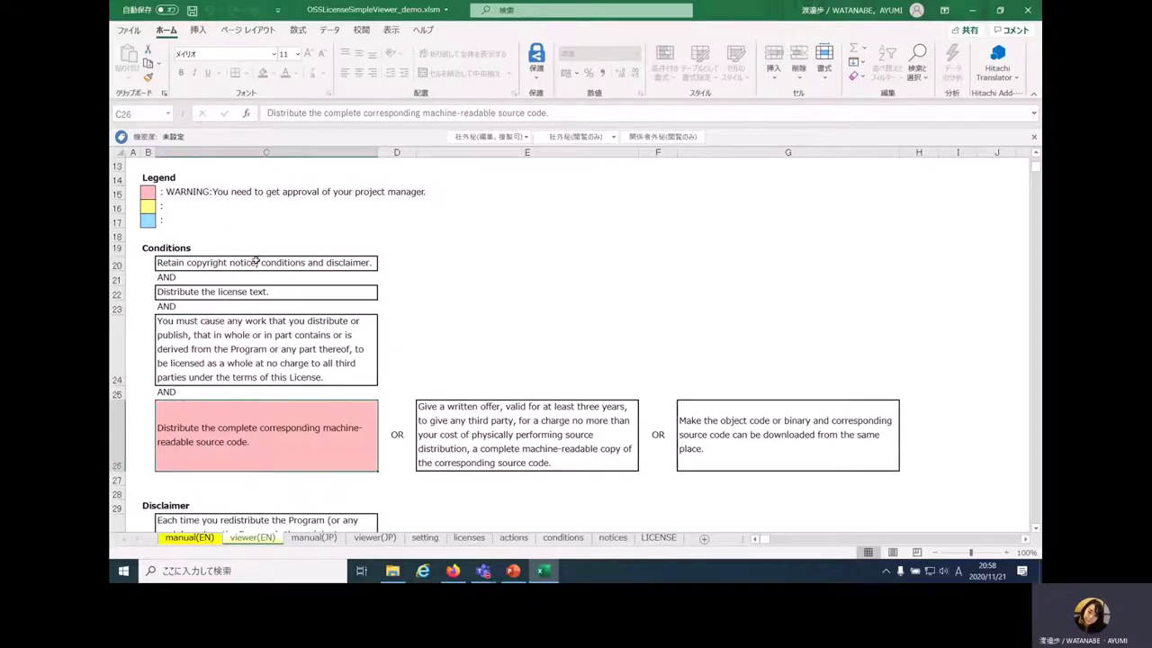
click(173, 280)
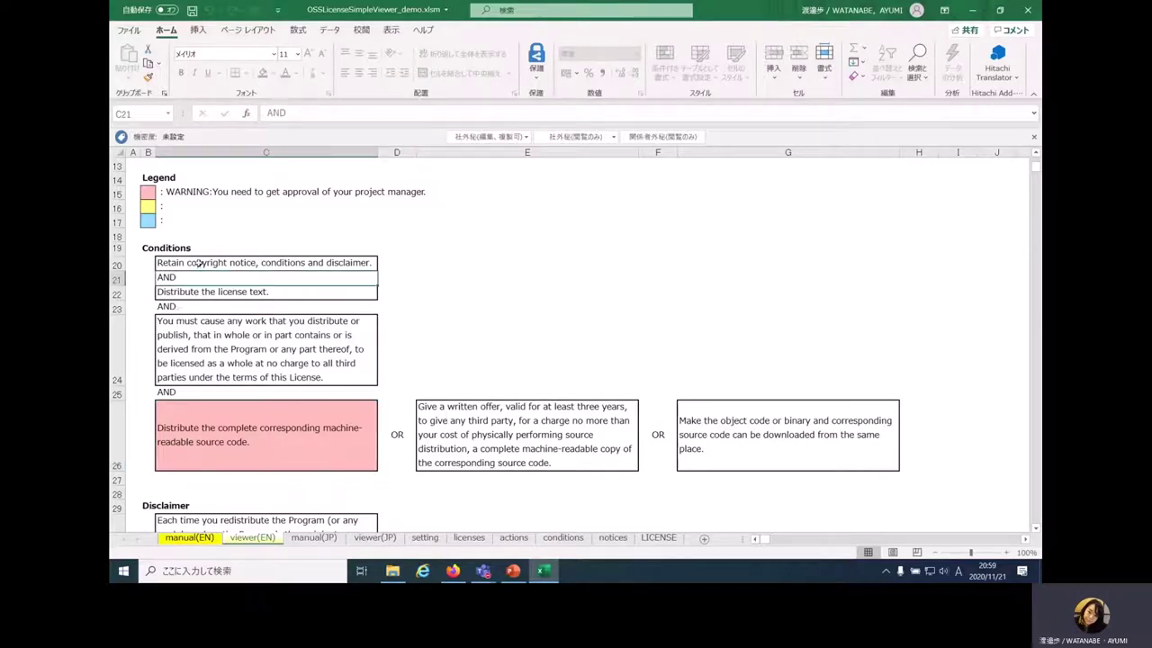
click(200, 294)
click(212, 381)
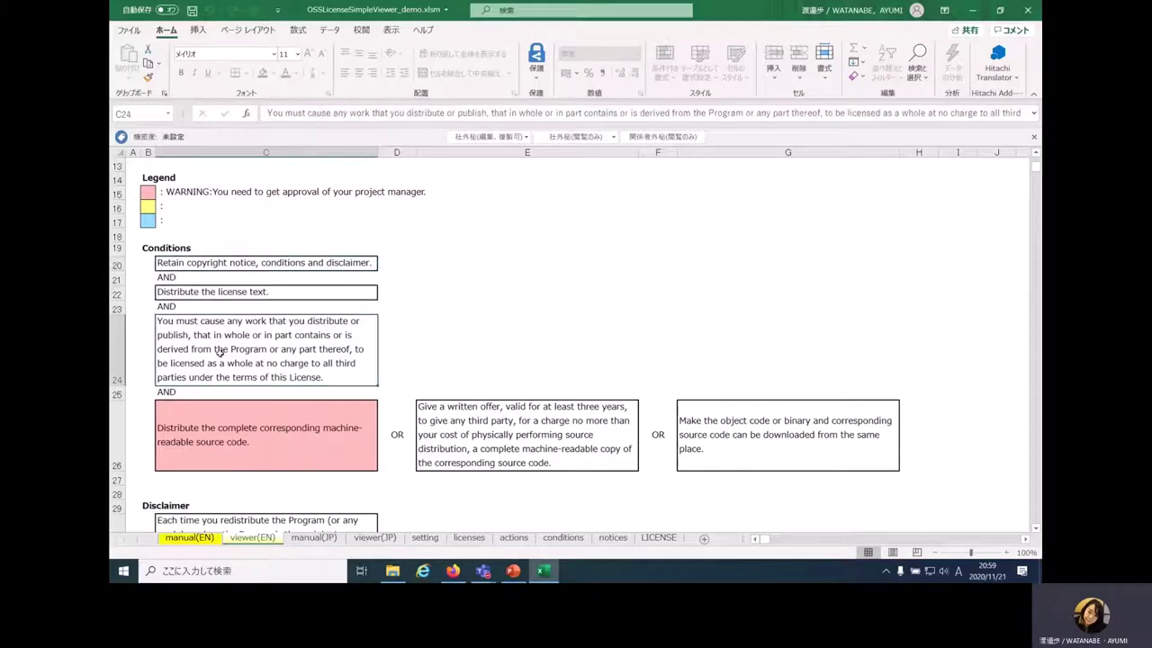
click(212, 428)
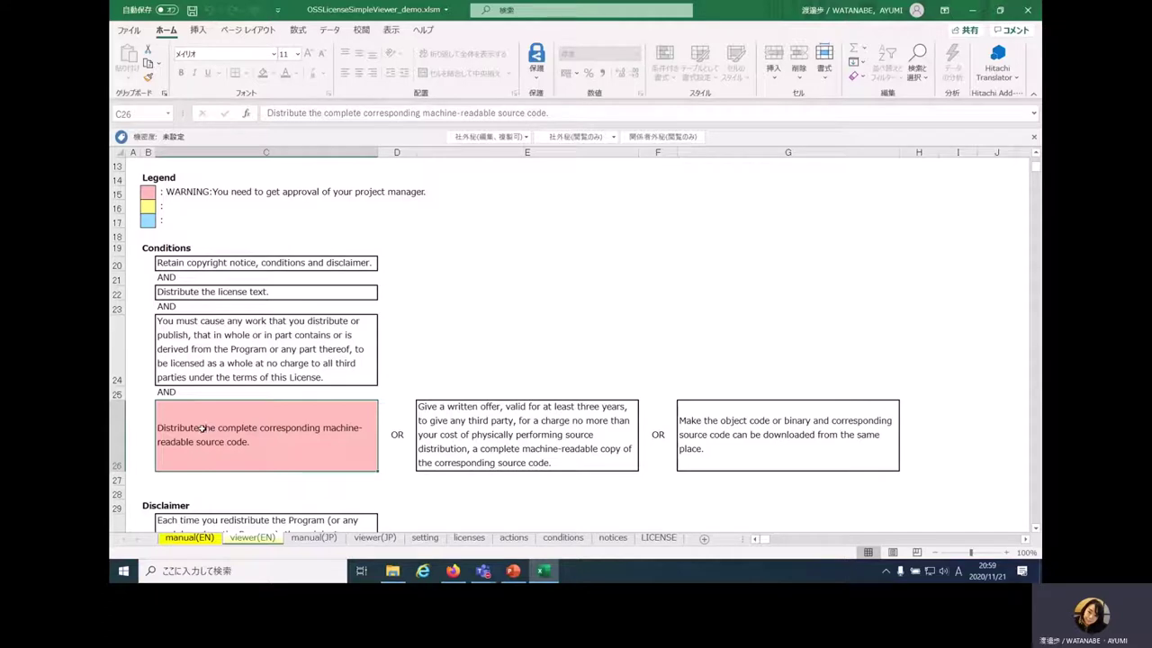
click(477, 432)
click(727, 434)
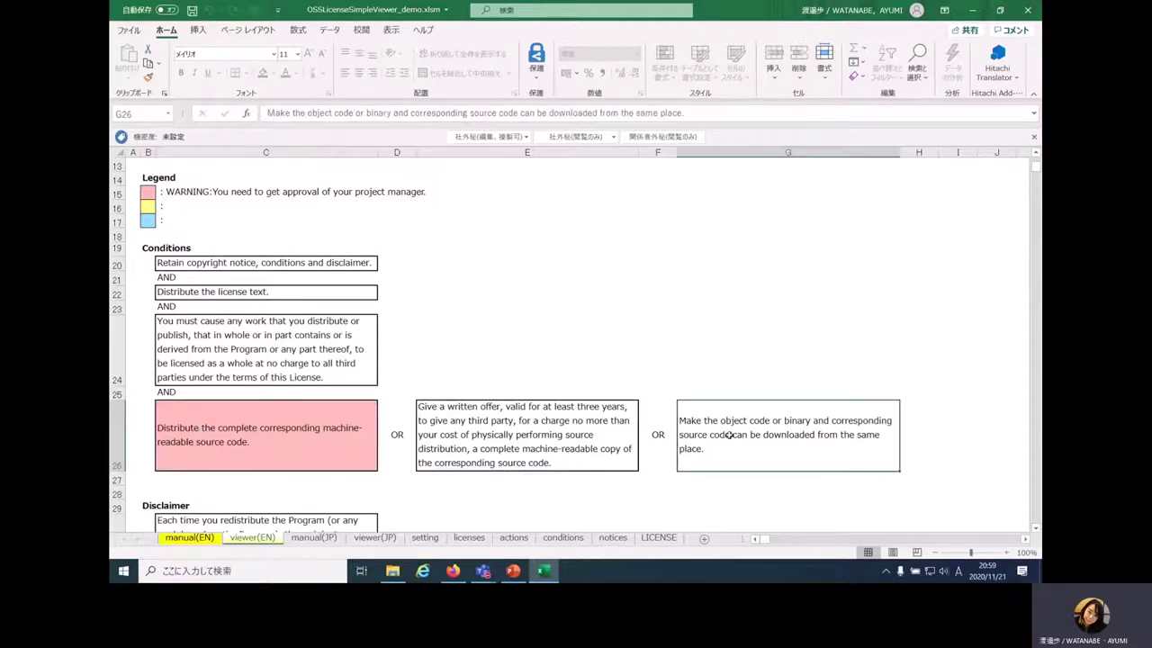